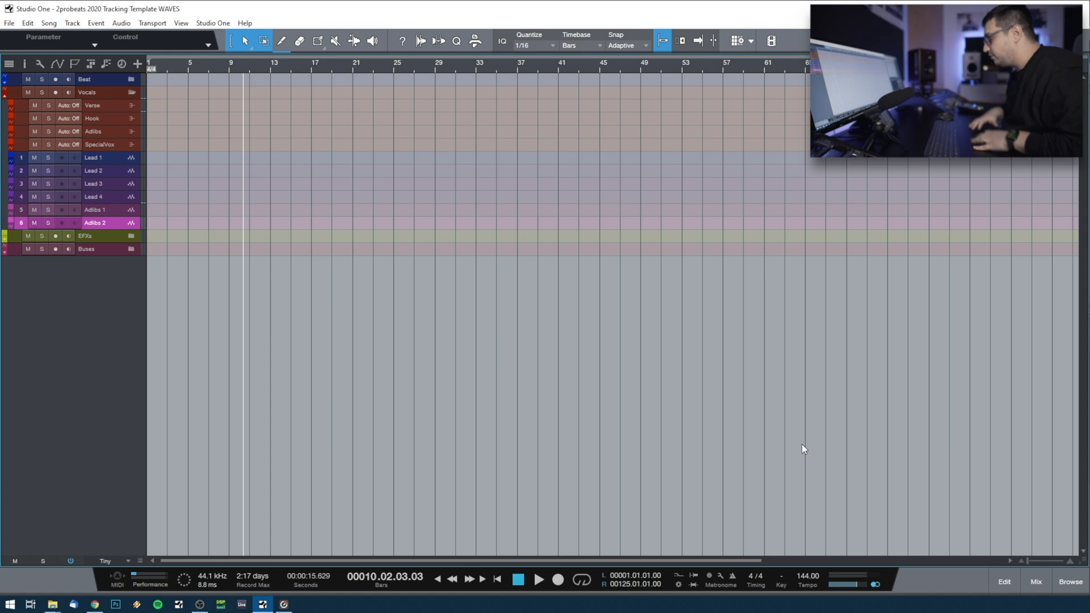
- In the mixer, remove the TrapVerb, FlangeVerb, HighVerb, HallVerb2, RoomVerb, Doubler, Air and VoxCrush channels
key("F3")
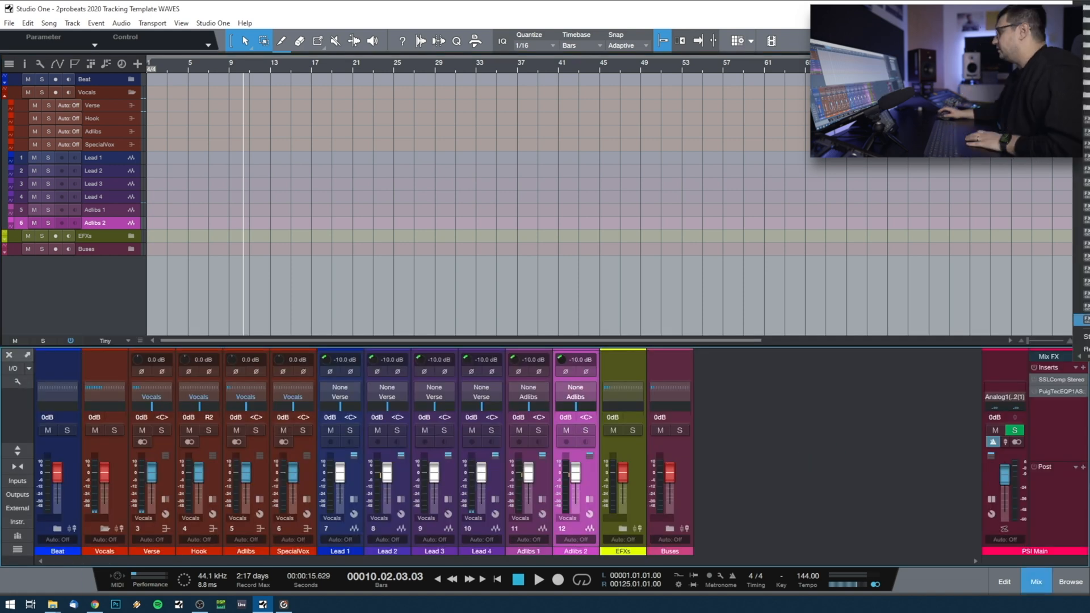
left_click(1080, 390)
left_click(1082, 369)
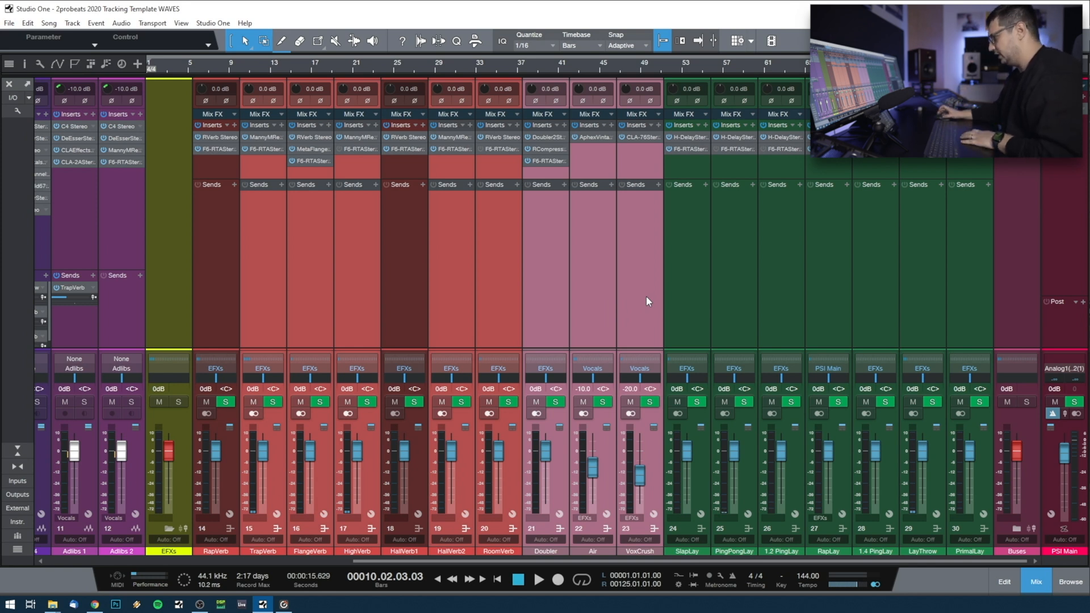
right_click(646, 296)
left_click(738, 341)
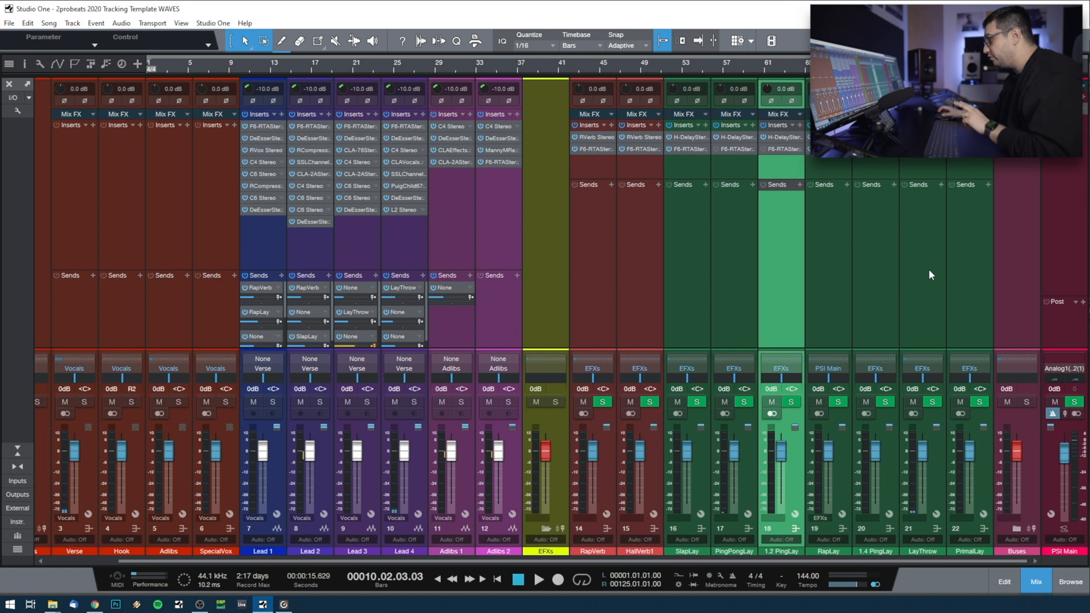
- Remove the PingPongLay, 1.2 PingLay, 1.4 PingLay, LayThrow and PrimalLay delay channels
left_click(928, 269)
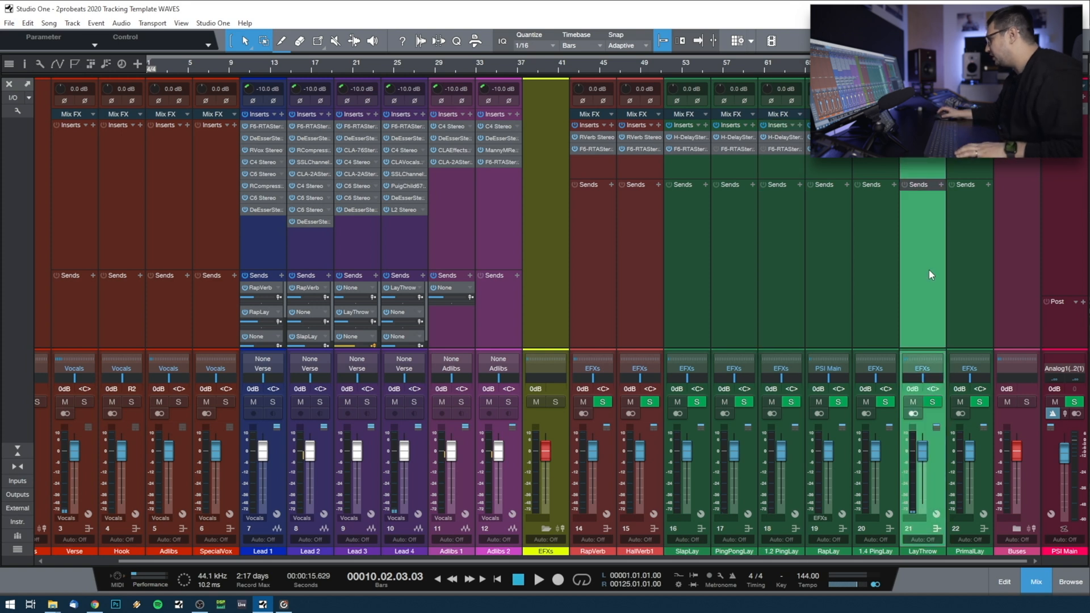
left_click(963, 278, "ctrl")
left_click(881, 287, "ctrl")
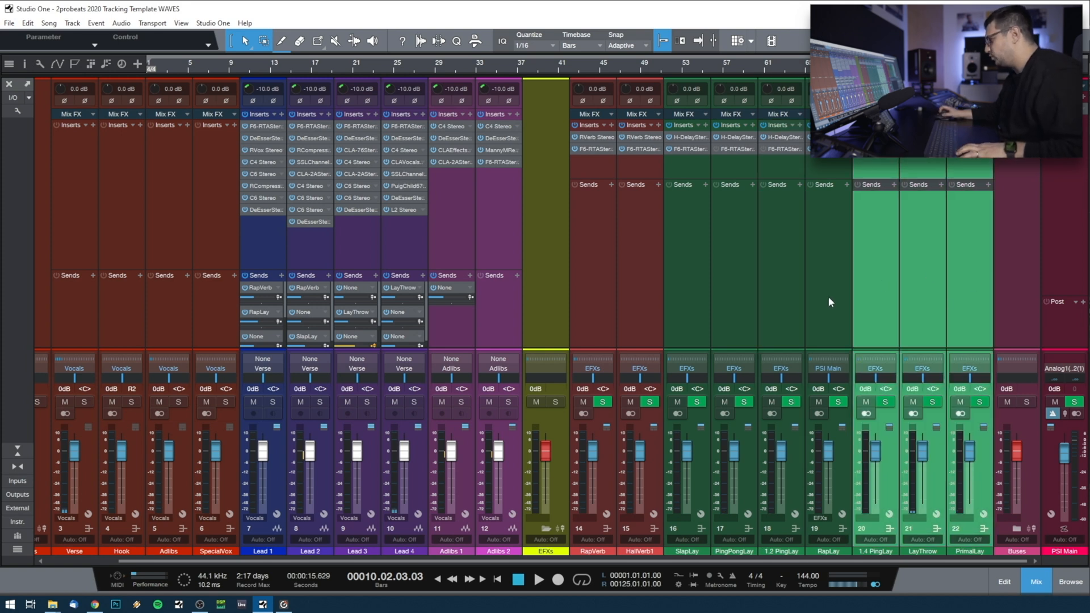
left_click(752, 317, "ctrl")
left_click(775, 310, "ctrl")
right_click(777, 261)
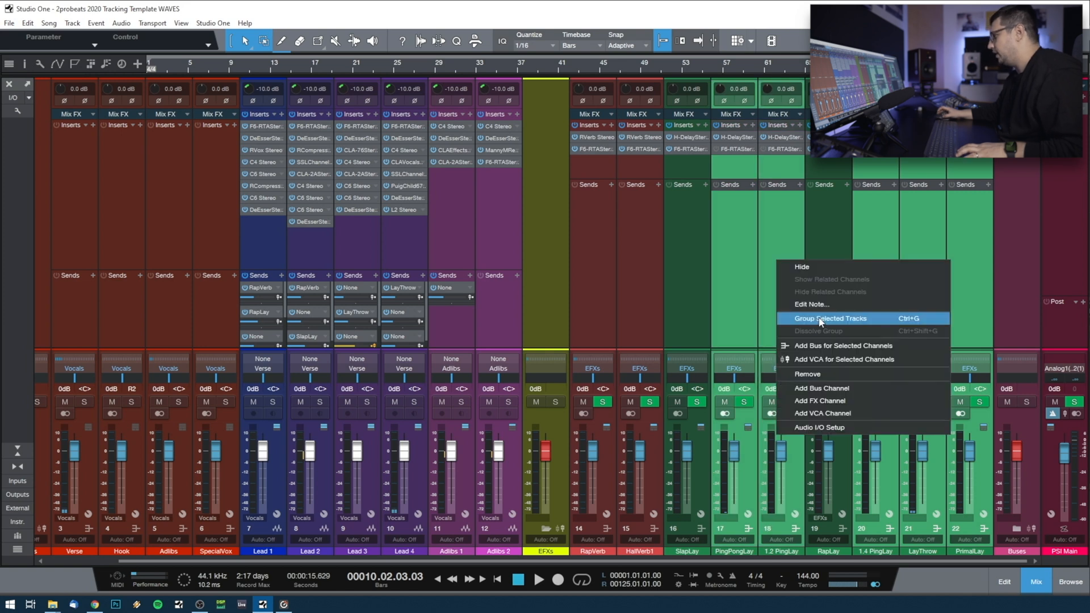
left_click(807, 374)
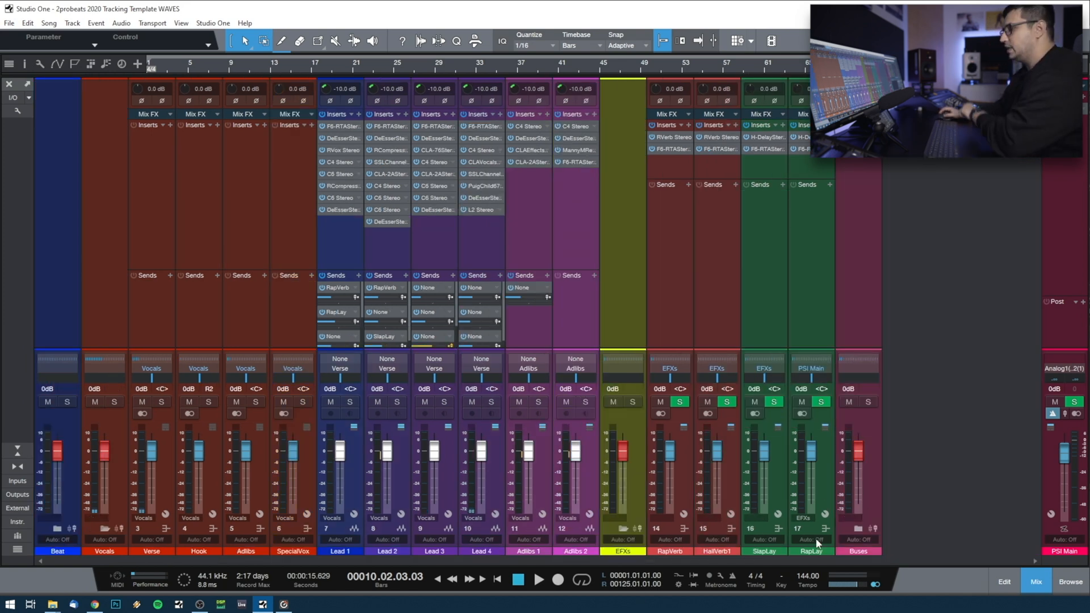
- Remove the bus channels belonging to the Buses folder, from DrumBus onwards
left_click_drag(779, 560, 1023, 568)
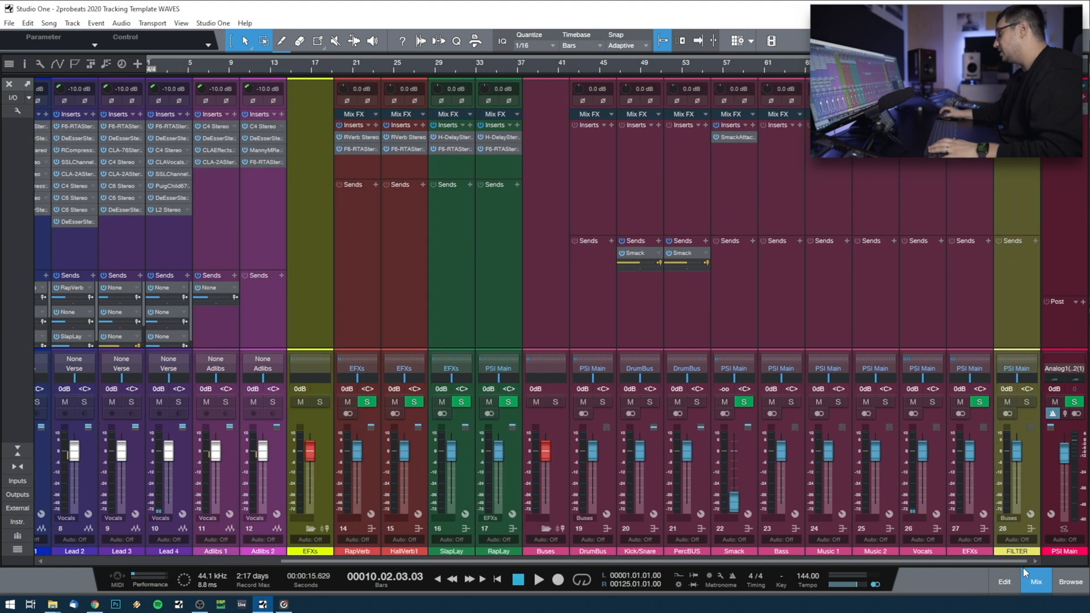
left_click(597, 206)
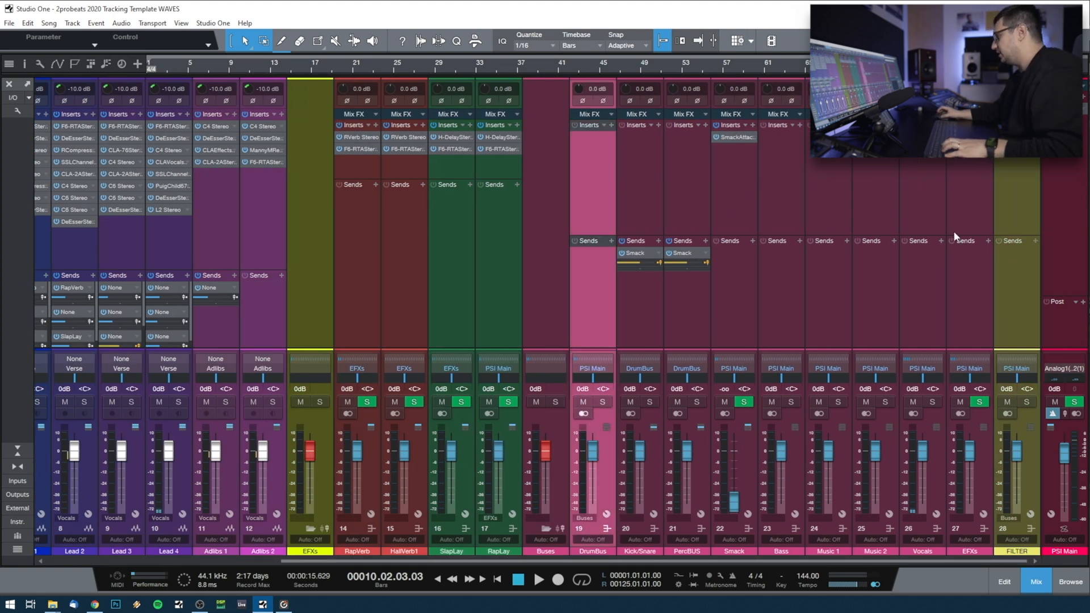
left_click(949, 240, "shift")
right_click(966, 172)
left_click(991, 279)
- Remove the Verse, Hook, Adlibs and SpecialVox bus channels together with the Vocals folder channel from the mixer
left_click(166, 286)
left_click(309, 238, "shift")
right_click(296, 138)
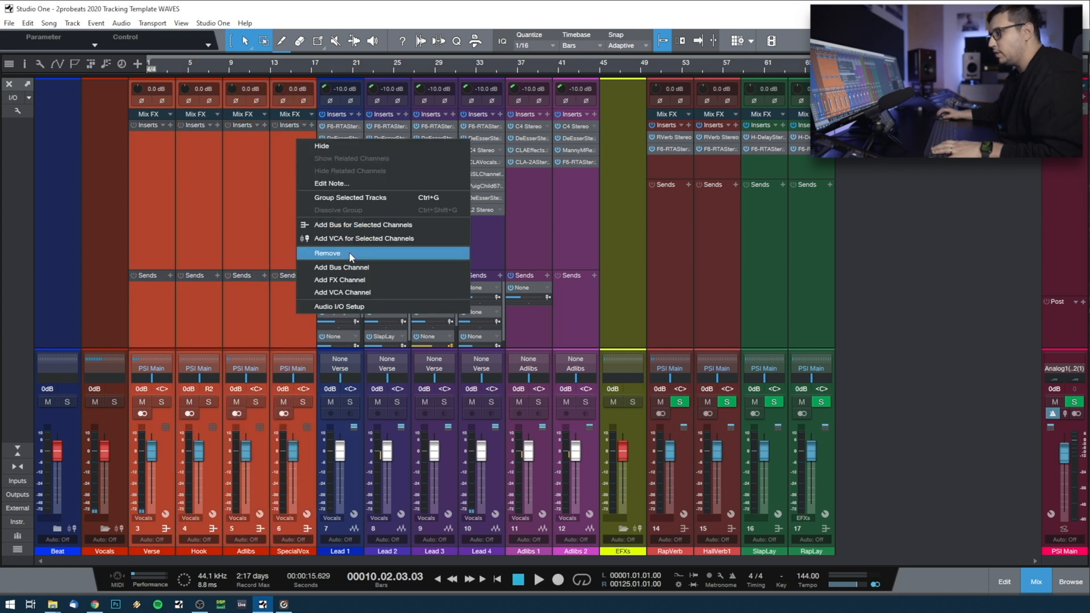
left_click(350, 257)
left_click(113, 148)
right_click(114, 148)
left_click(199, 280)
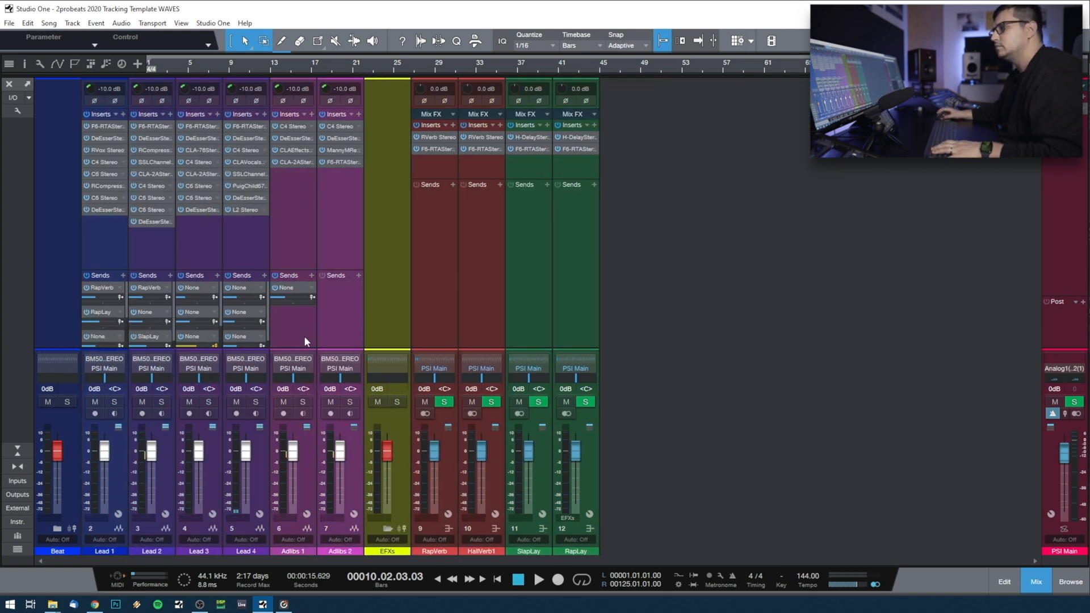
- In the arrangement, begin adding one audio track and name it Beat
key("F3")
type("tbeat")
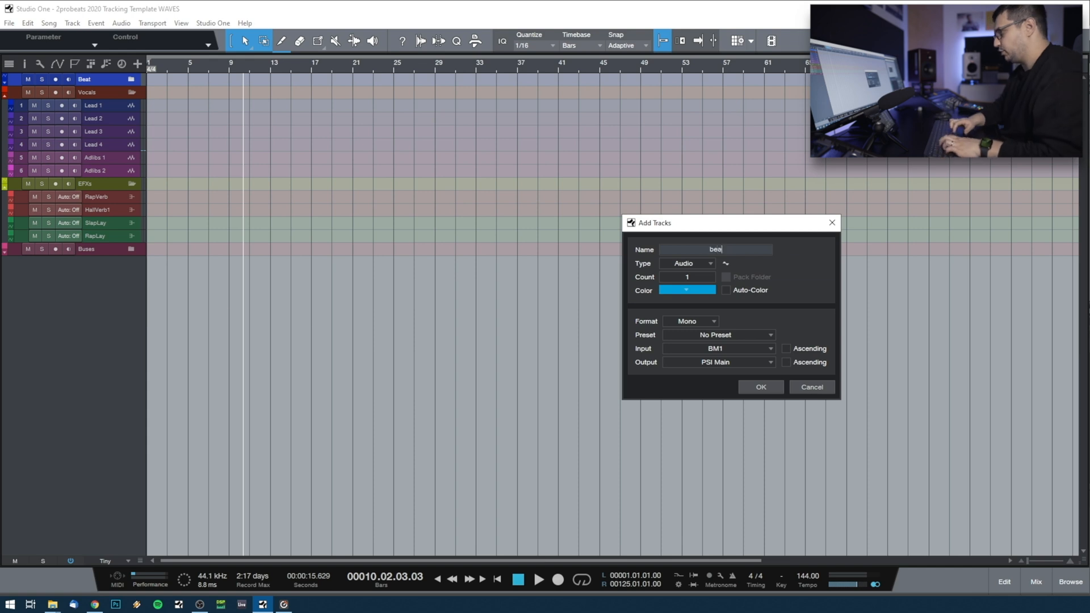
key("BackSpace")
key("BackSpace")
key("BackSpace")
key("Caps_Lock")
type("EAT")
key("Caps_Lock")
key("BackSpace")
key("BackSpace")
key("BackSpace")
key("BackSpace")
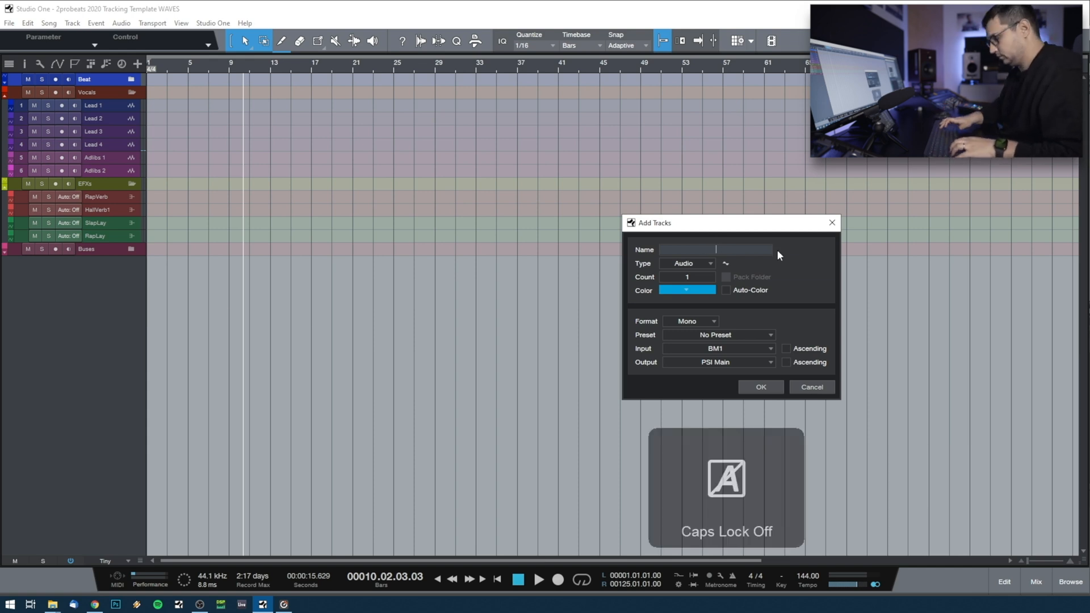
type("Beat")
- Create the new Beat track in stereo format and set its input to None
left_click(690, 321)
left_click(687, 346)
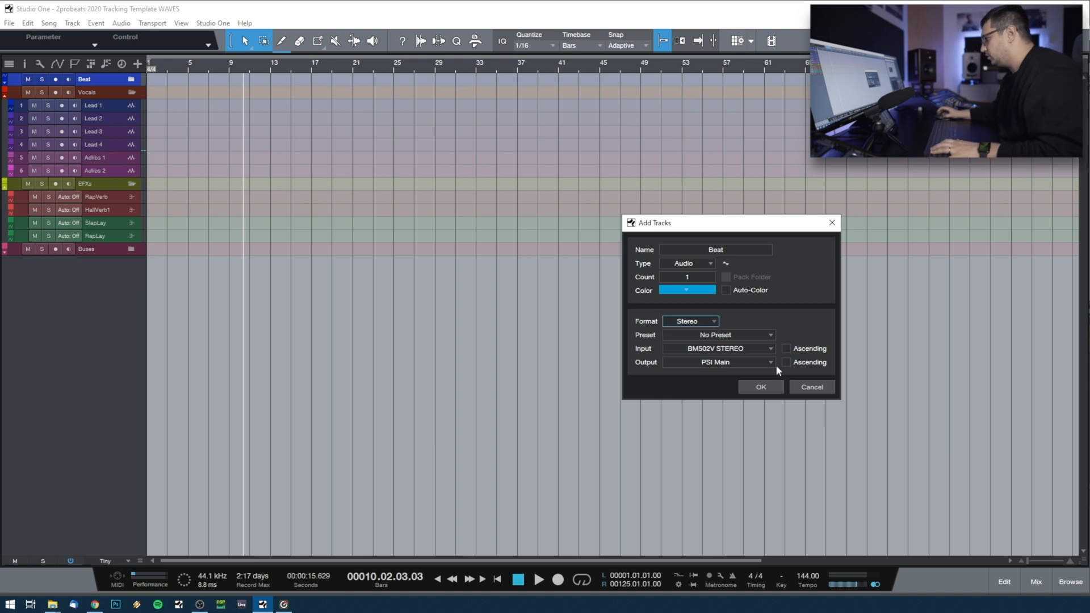
left_click(761, 387)
left_click(63, 114)
left_click(68, 126)
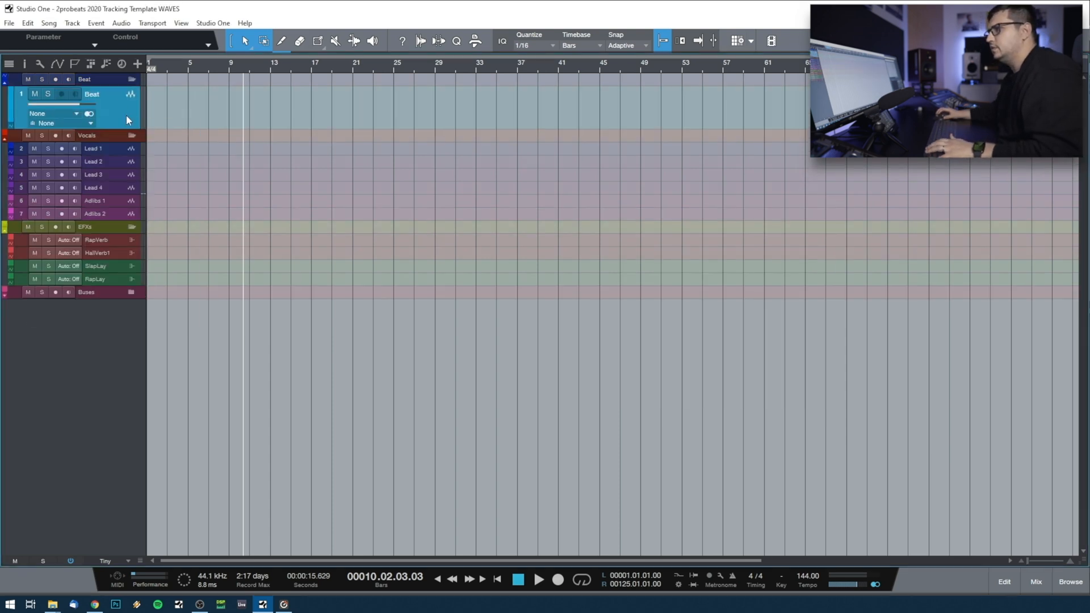
- Remove all the sends from the Lead 1 to Lead 4 and Adlibs 1 channels in the mixer
key("F3")
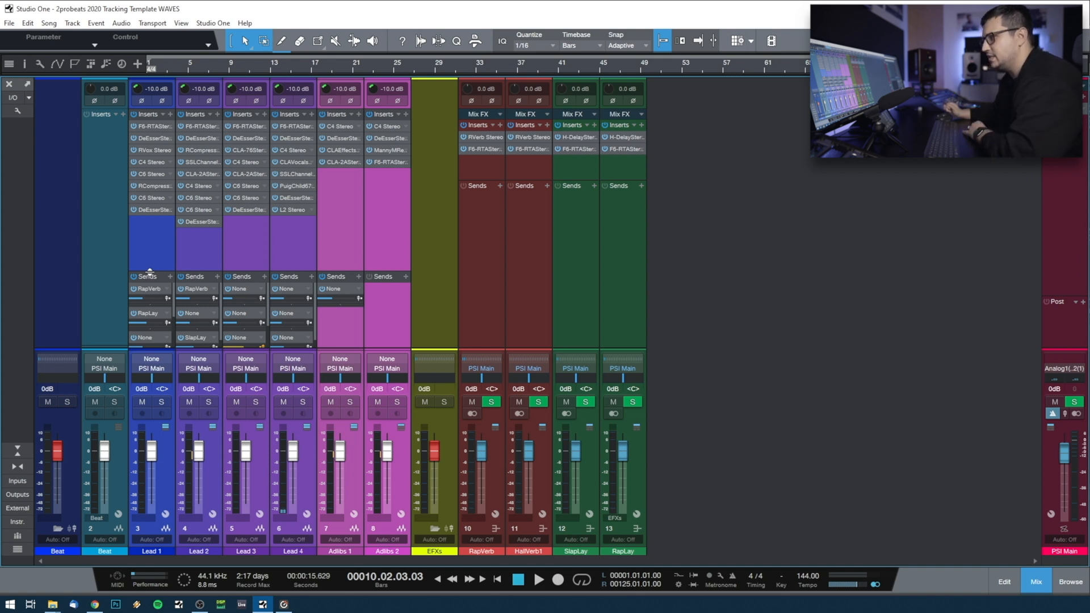
left_click_drag(149, 272, 149, 179)
left_click(171, 268)
left_click(170, 268)
left_click(171, 268)
left_click(202, 577)
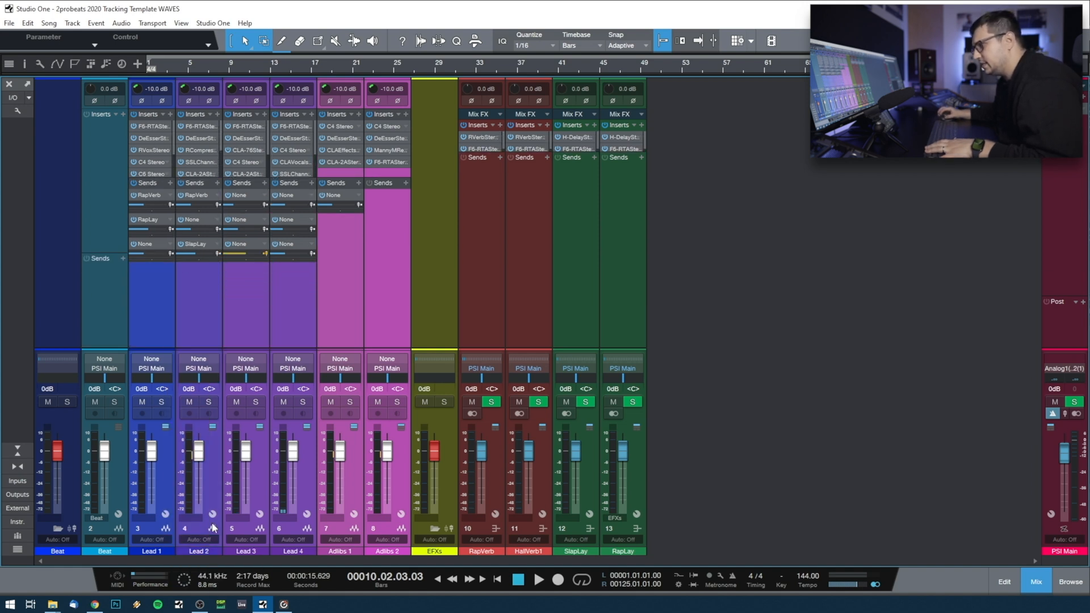
left_click(358, 195)
left_click(389, 504)
left_click(312, 195)
left_click(343, 504)
left_click(171, 196)
left_click(201, 504)
left_click_drag(149, 178, 149, 334)
- Insert Waves Tune Real-Time Stereo first in Lead 1's chain and copy it to the start of every other Lead and Adlibs channel
left_click(170, 114)
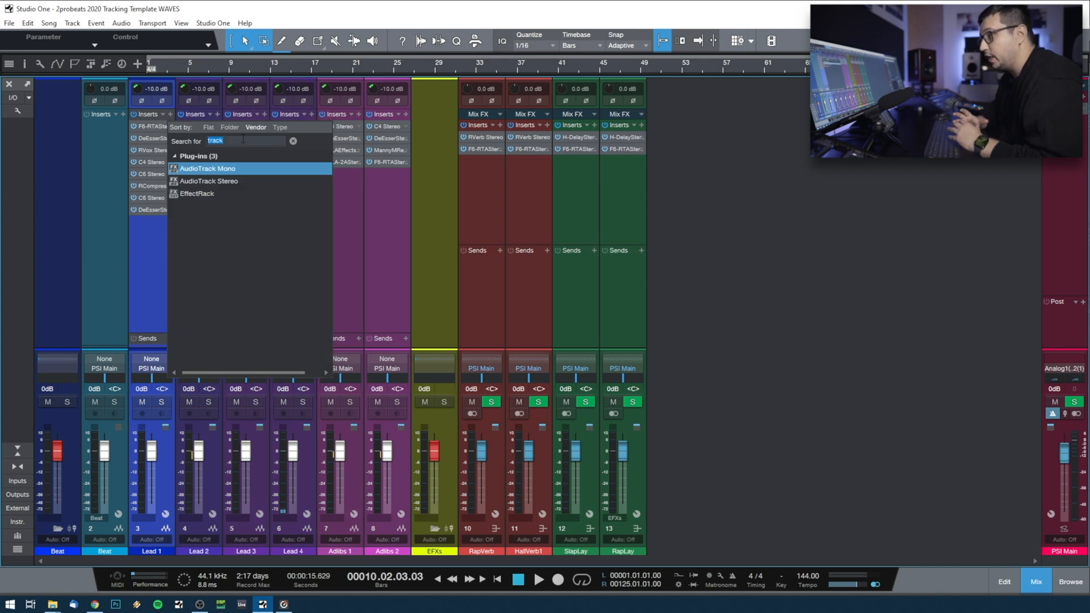
type("wa")
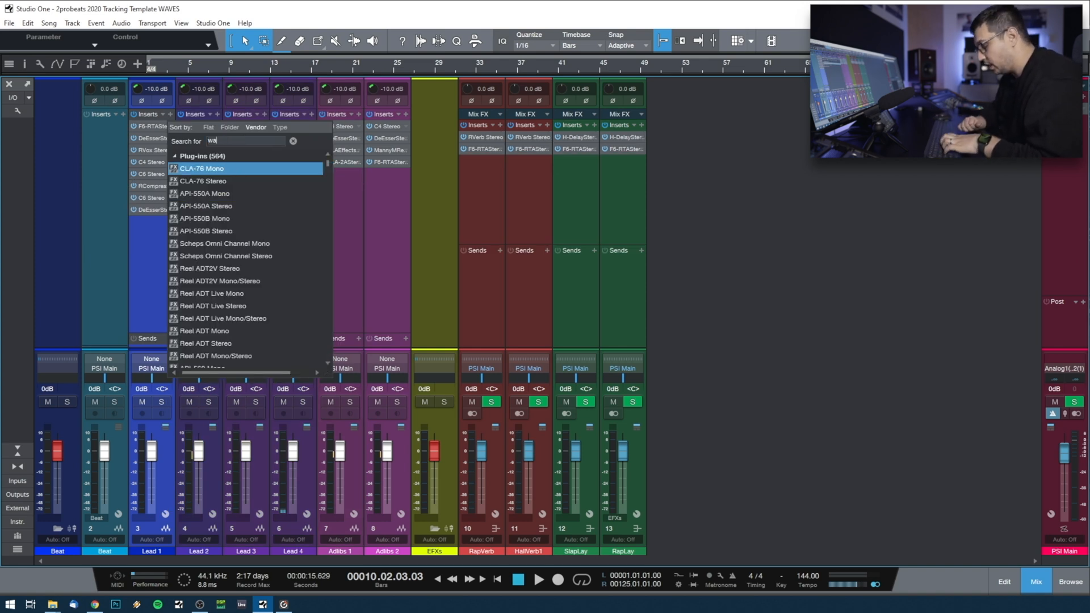
type("ves")
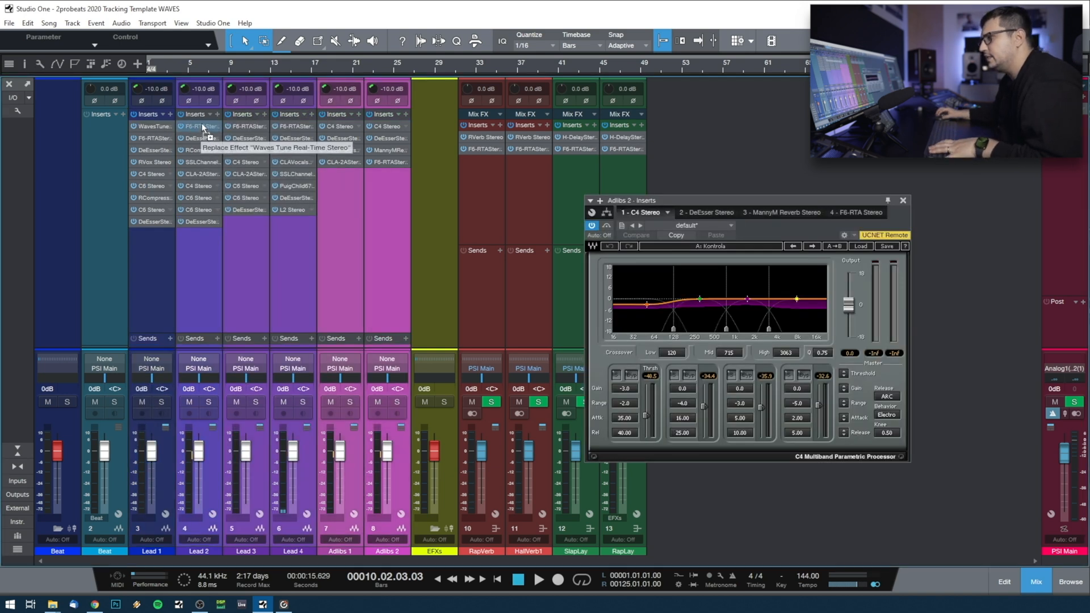
double_click(208, 126)
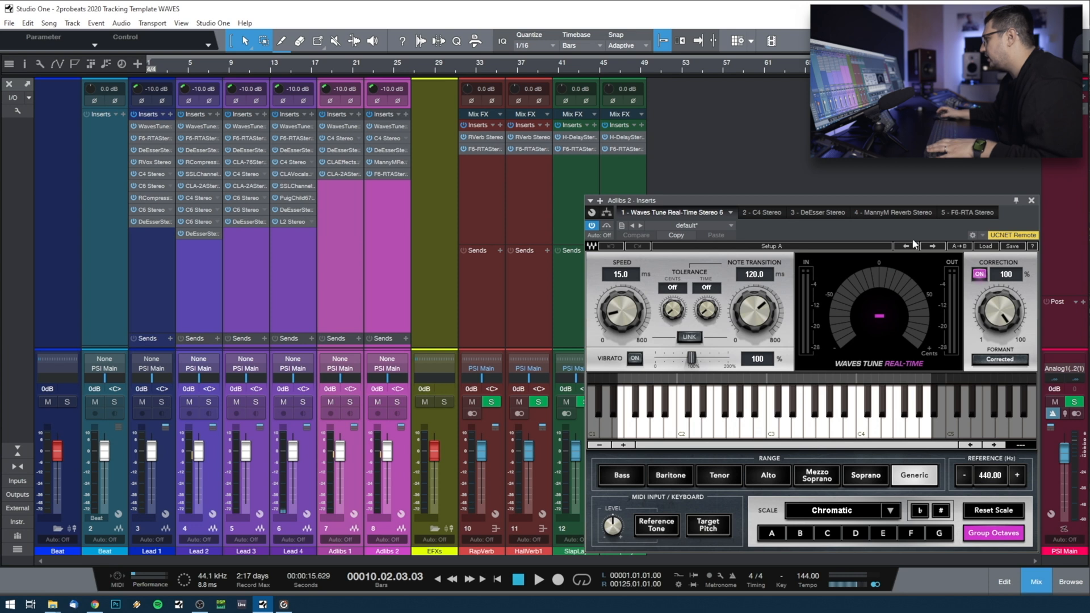
left_click(1031, 200)
- Select the tracks from Lead 1 through Adlibs 2 in the arrangement and switch them to mono
key("F3")
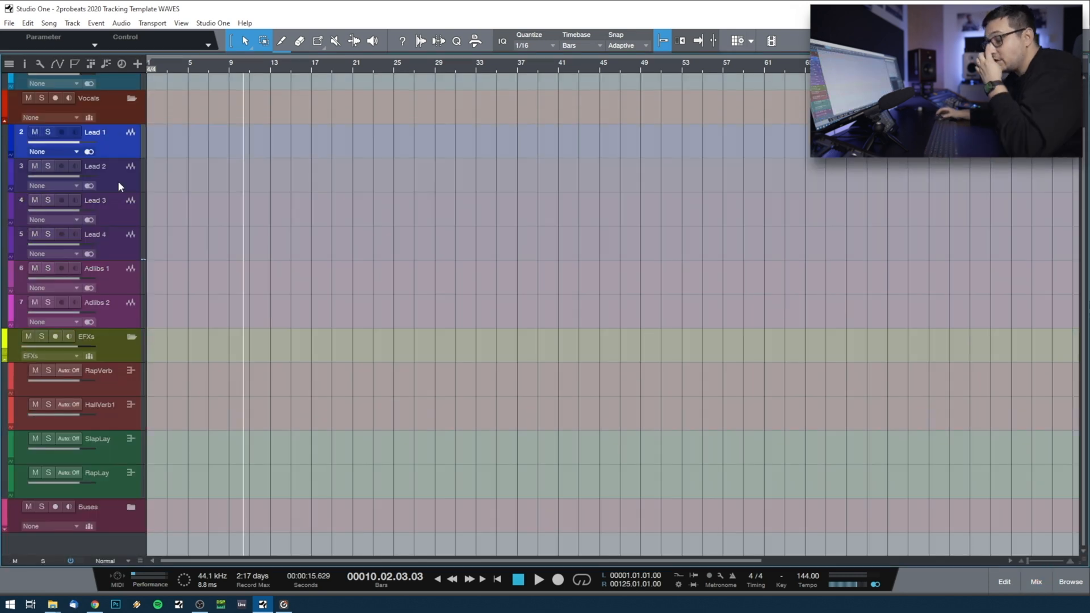
left_click(118, 317, "shift")
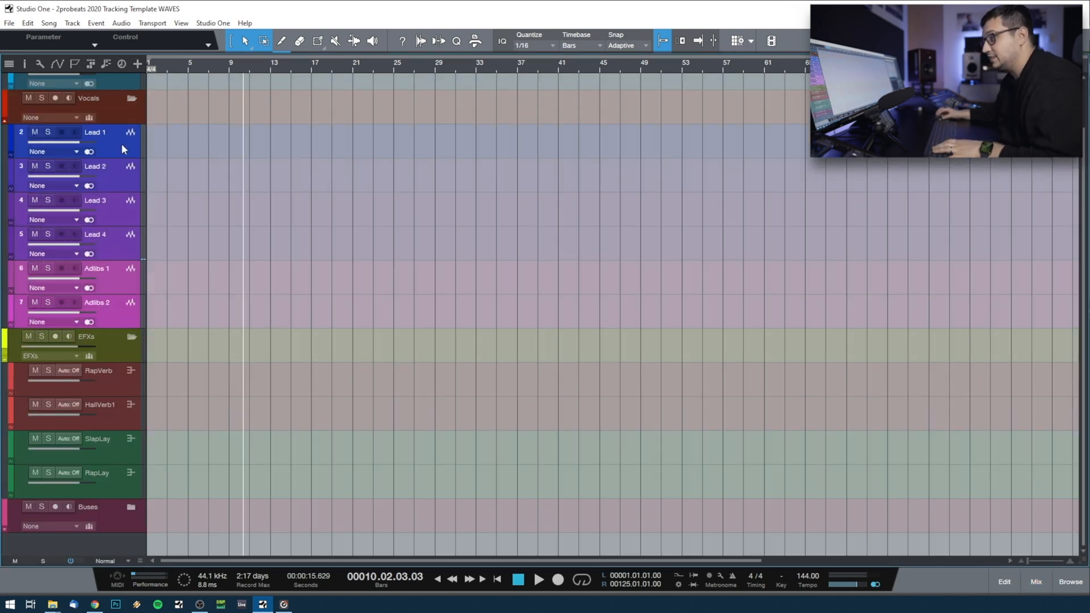
left_click(122, 147)
left_click(123, 304, "shift")
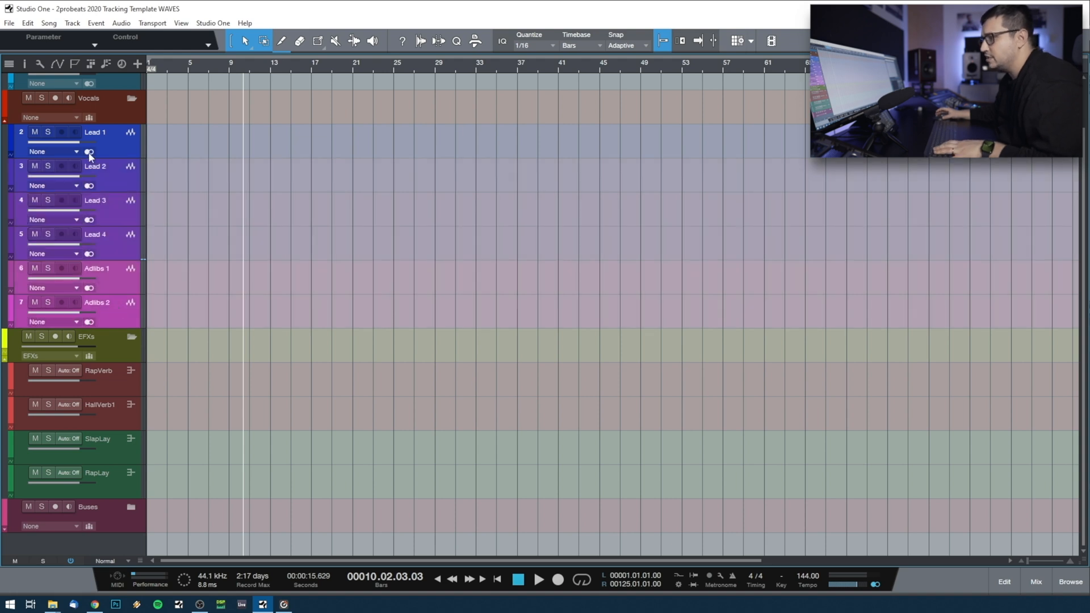
left_click(88, 254)
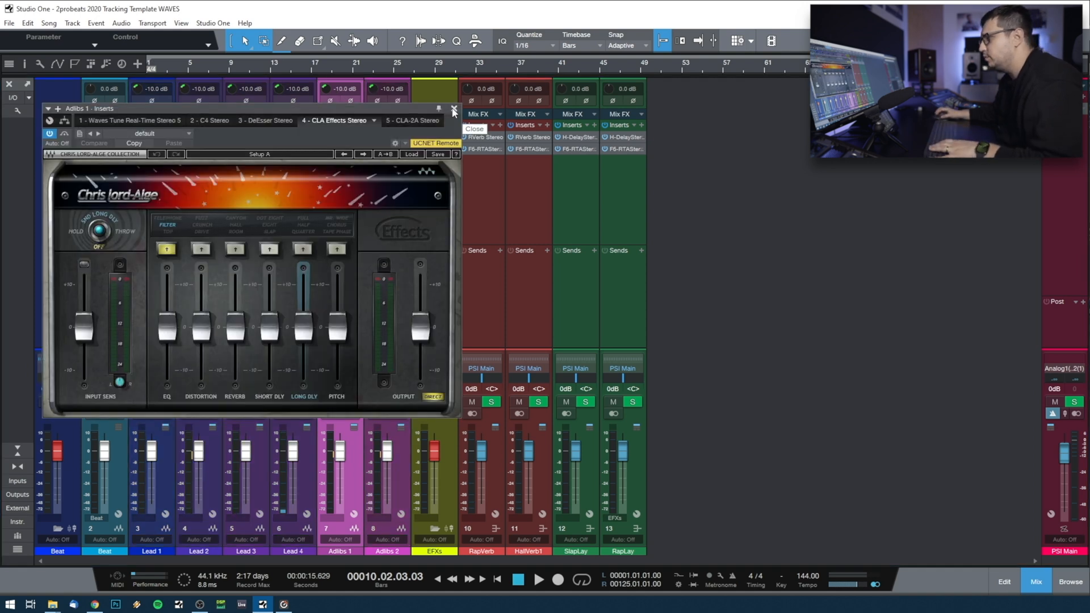
- Close the CLA Effects plug-in window and remove the MannyM Reverb insert from Adlibs 2
left_click(454, 109)
left_click(391, 234)
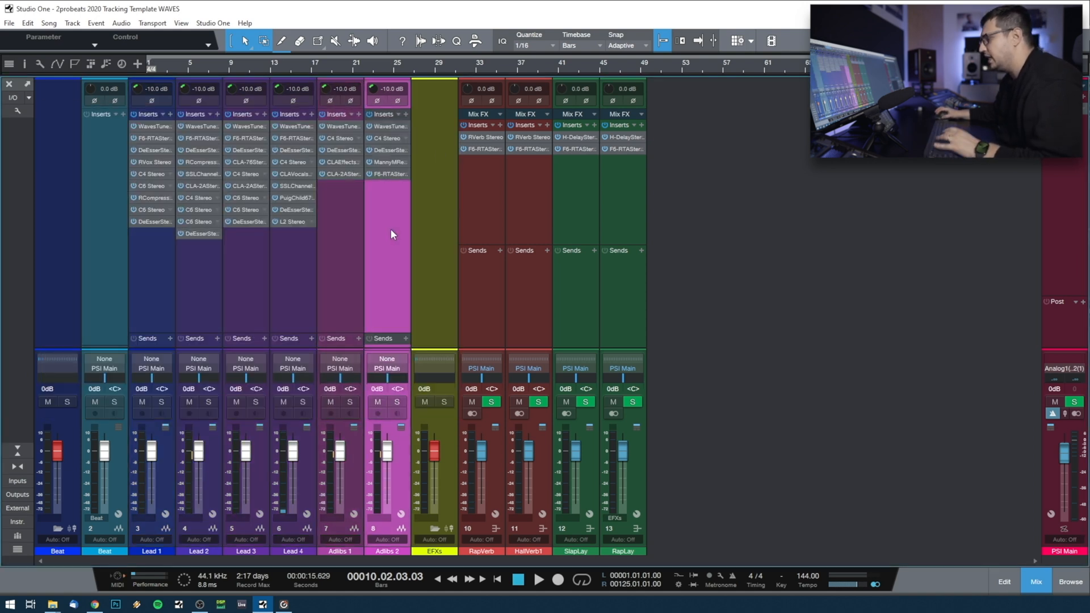
left_click(390, 163)
left_click(480, 147)
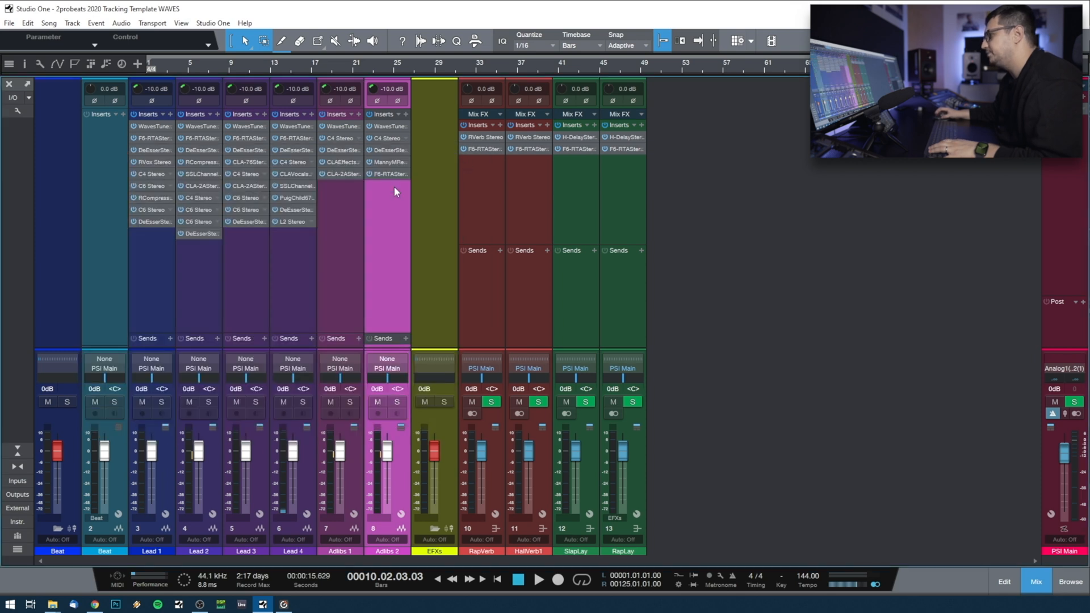
left_click(407, 164)
left_click(430, 285)
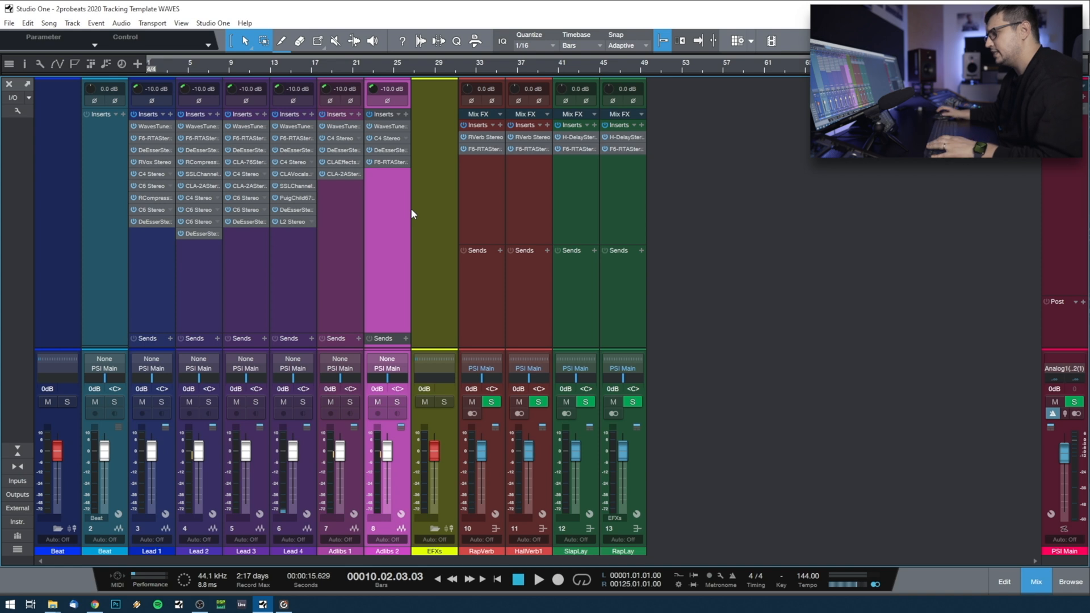
- Add a mono input named Microphone on Analog 9 in the song's audio I/O setup
key("F3")
left_click(47, 201)
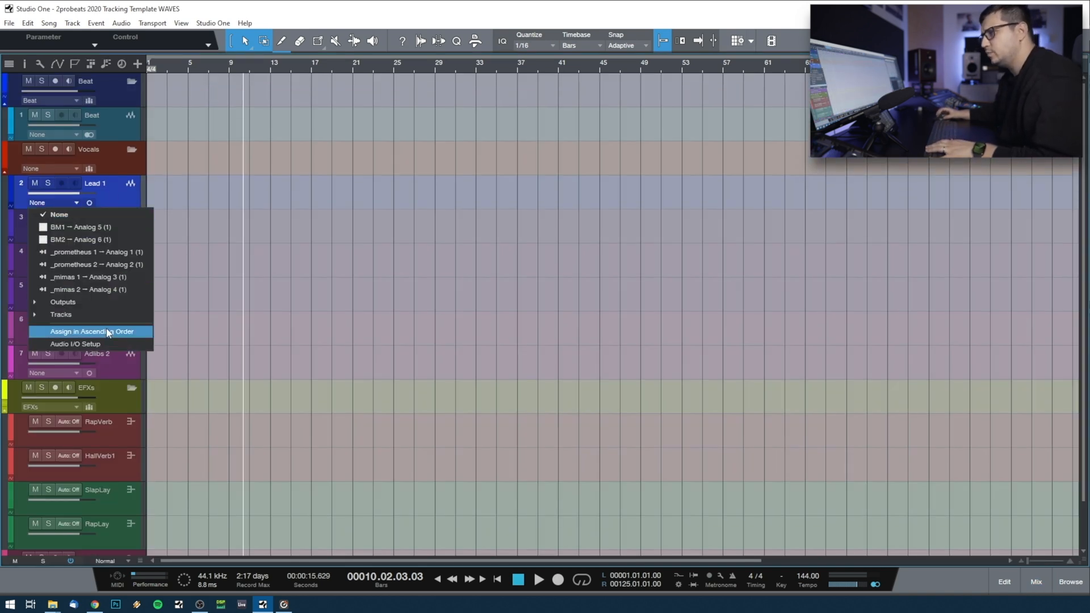
left_click(79, 342)
left_click(193, 467)
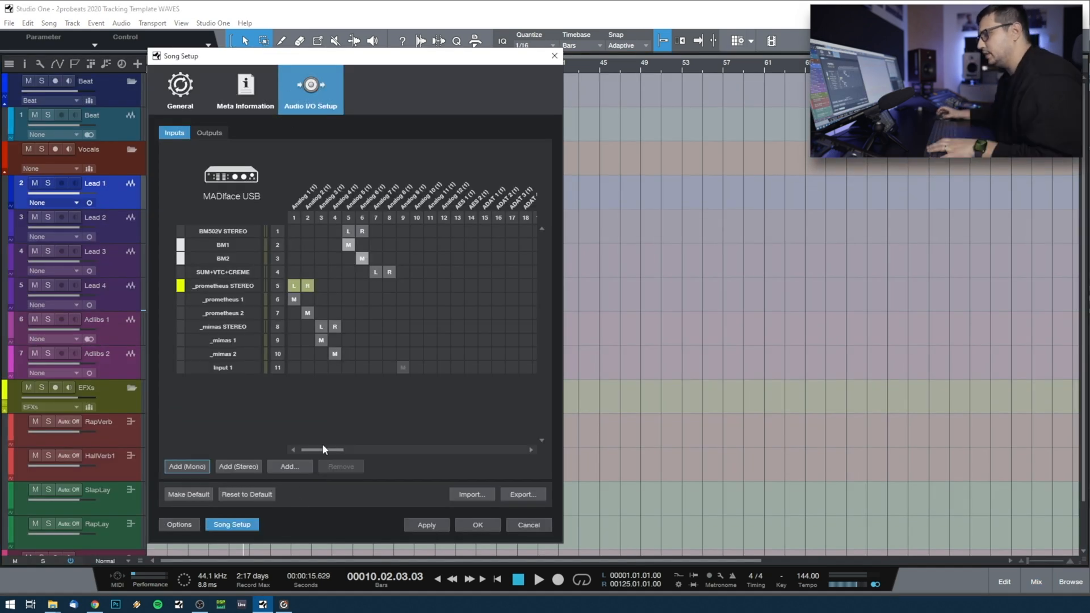
left_click(407, 365)
double_click(223, 367)
type("Microphone")
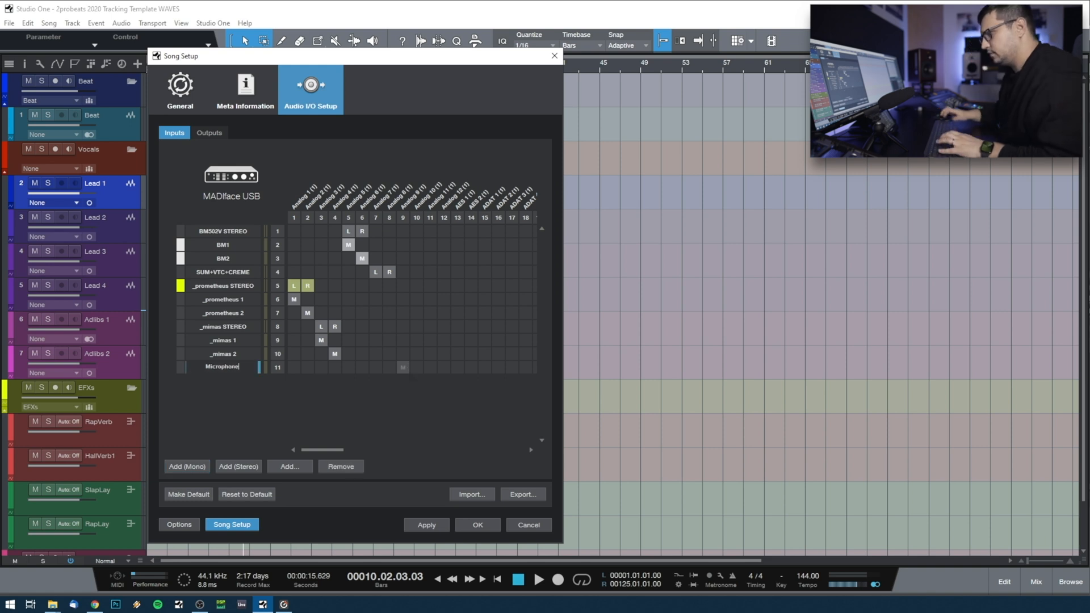
left_click(477, 526)
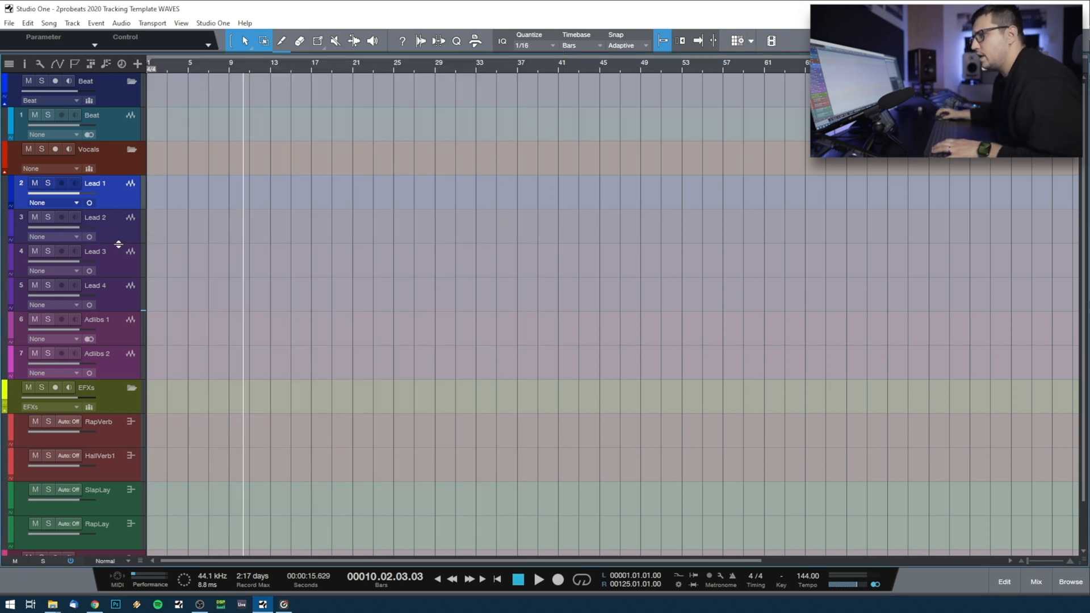
- Set Lead 1's input to Microphone and arm the track for recording
left_click(45, 205)
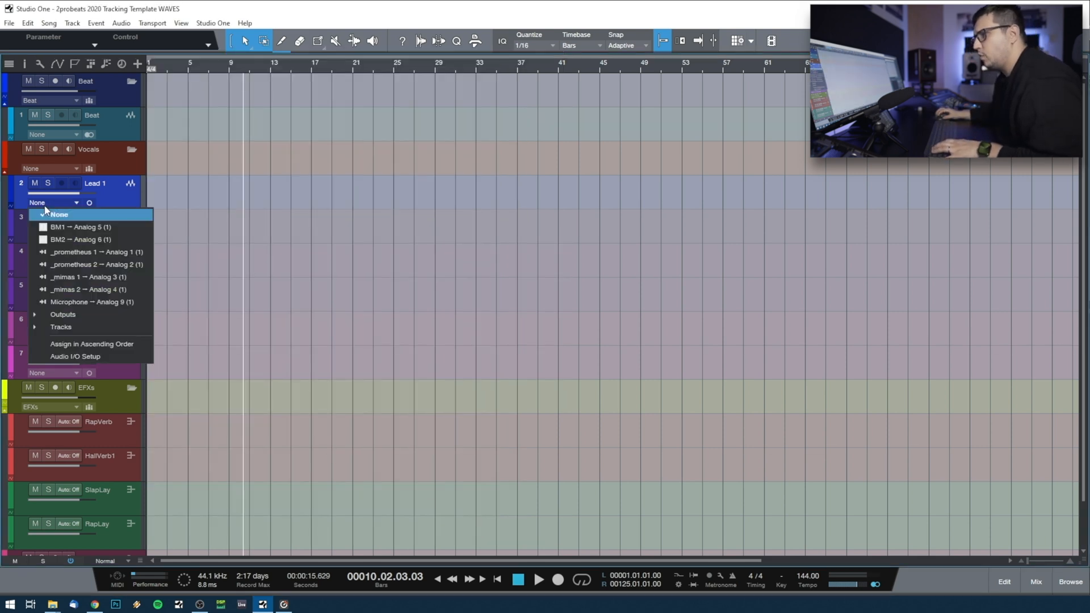
left_click(86, 304)
left_click(62, 183)
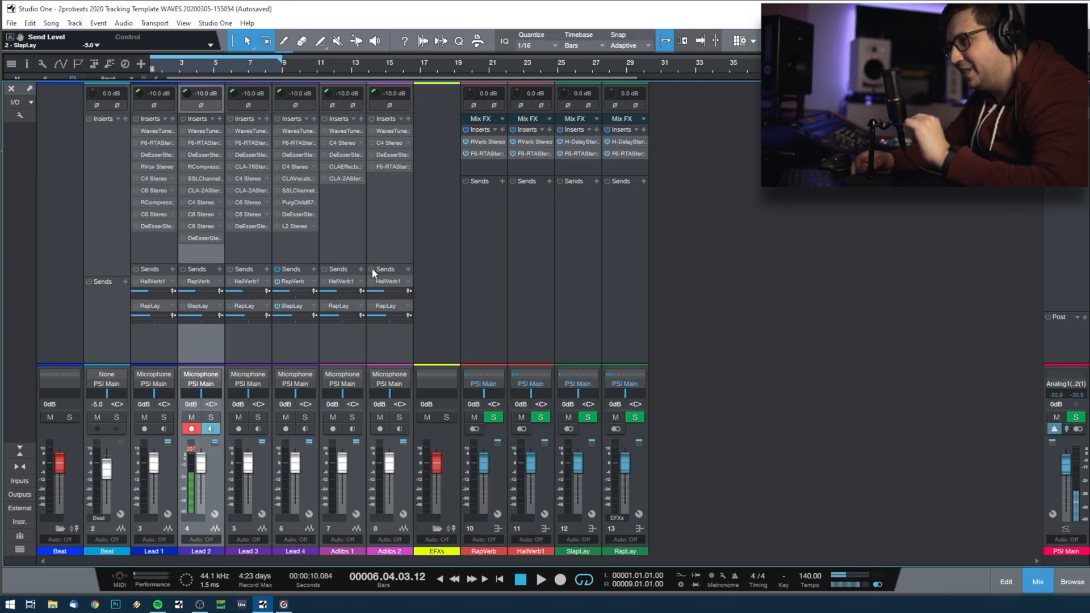
left_click(148, 345)
left_click(220, 350)
left_click(240, 344)
left_click(282, 345)
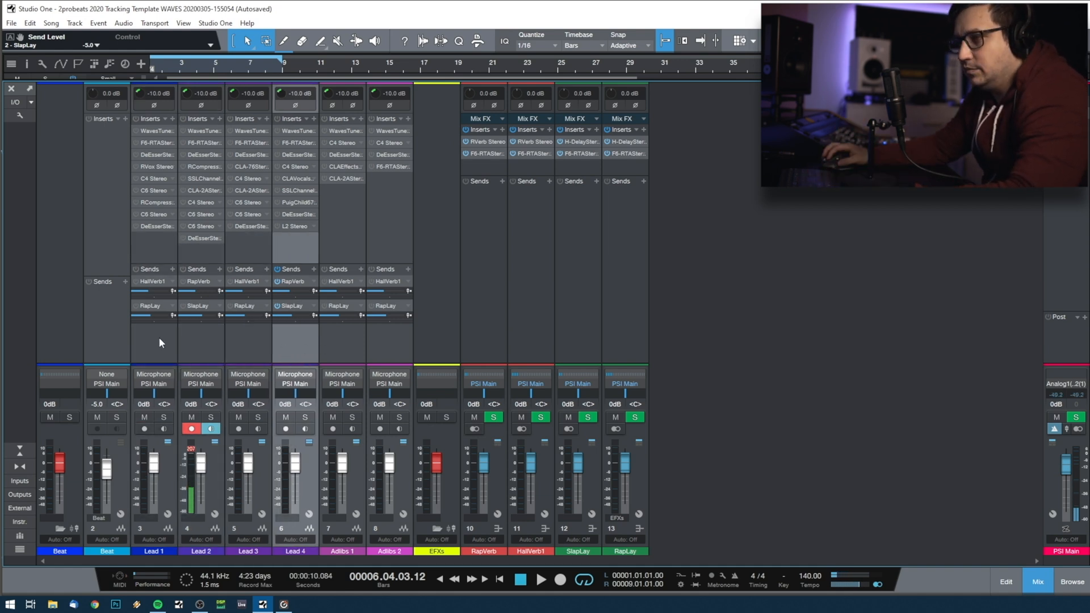
- Choose Microphone on Analog 9 as Lead 1's input and accept the MADIface settings with a 256-sample buffer
left_click(151, 380)
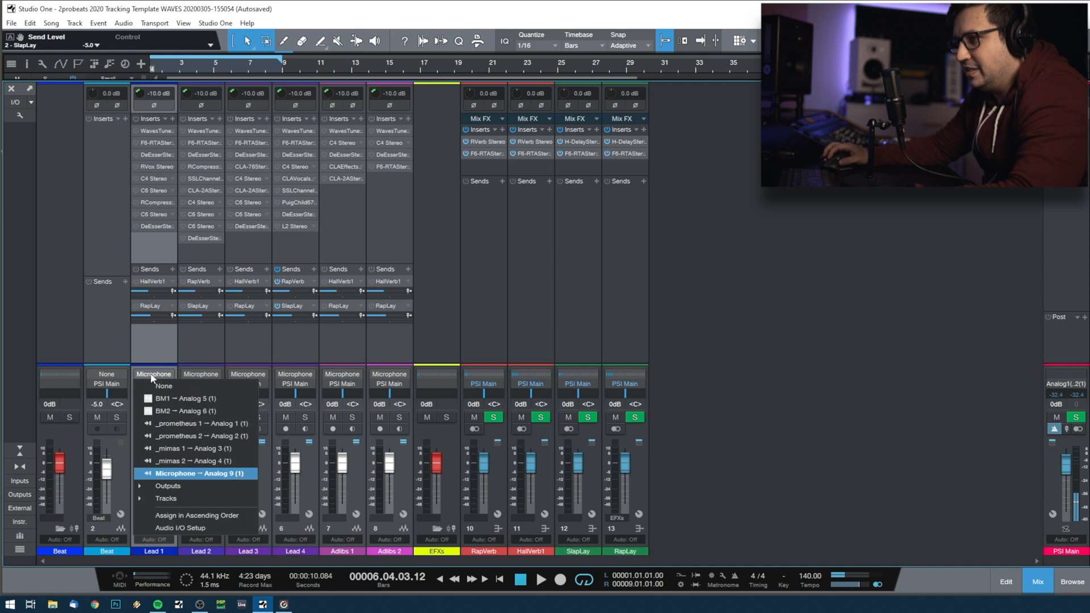
left_click(177, 473)
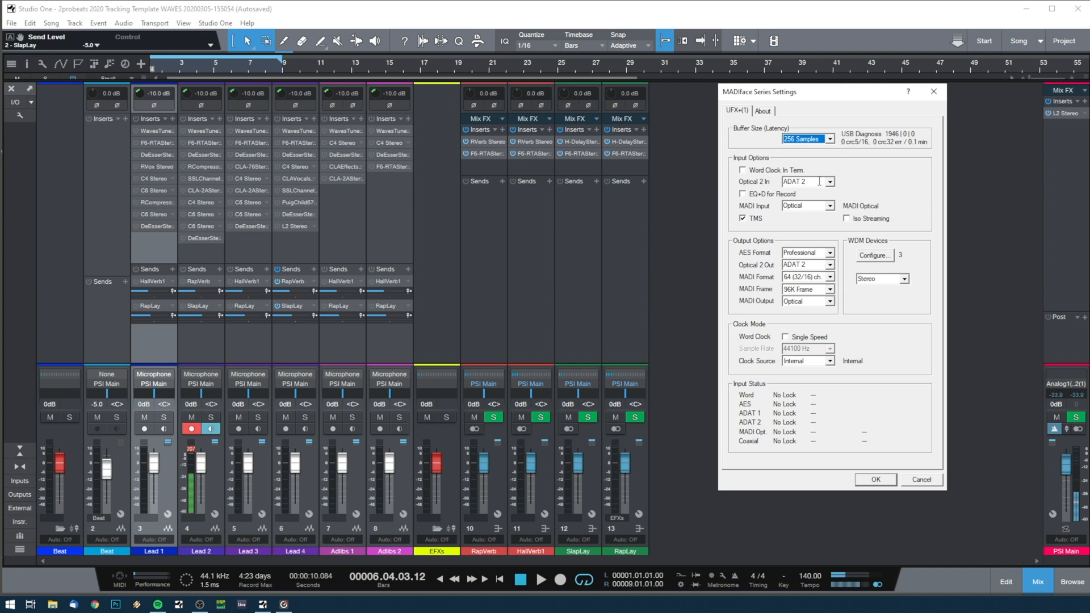
left_click(876, 480)
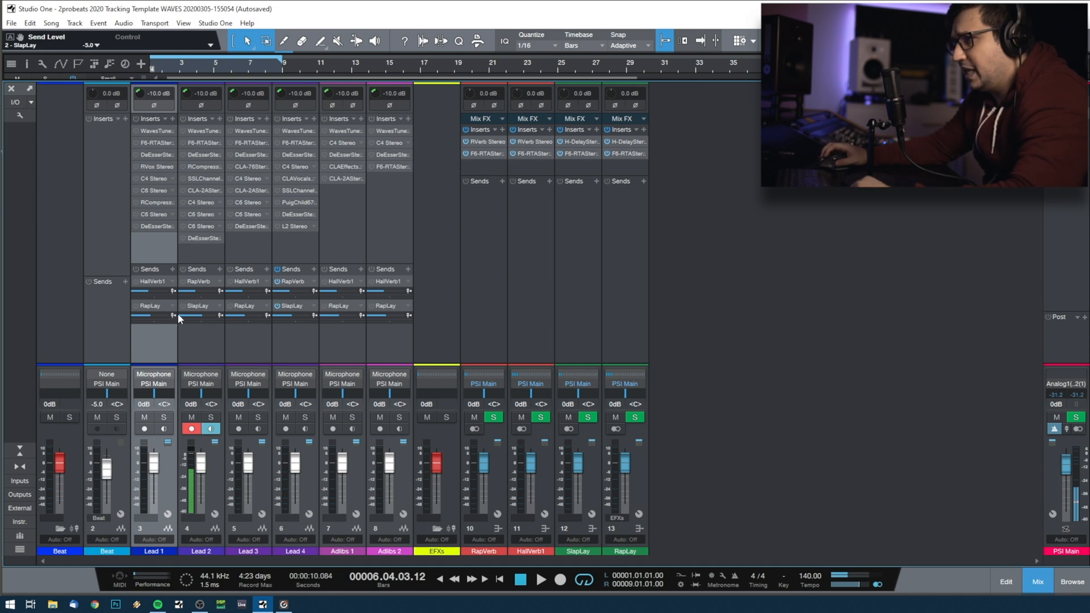
- Arm Lead 4 for recording with input monitoring, activate its Waves Tune Real-Time insert and close the plug-in window
left_click(300, 341)
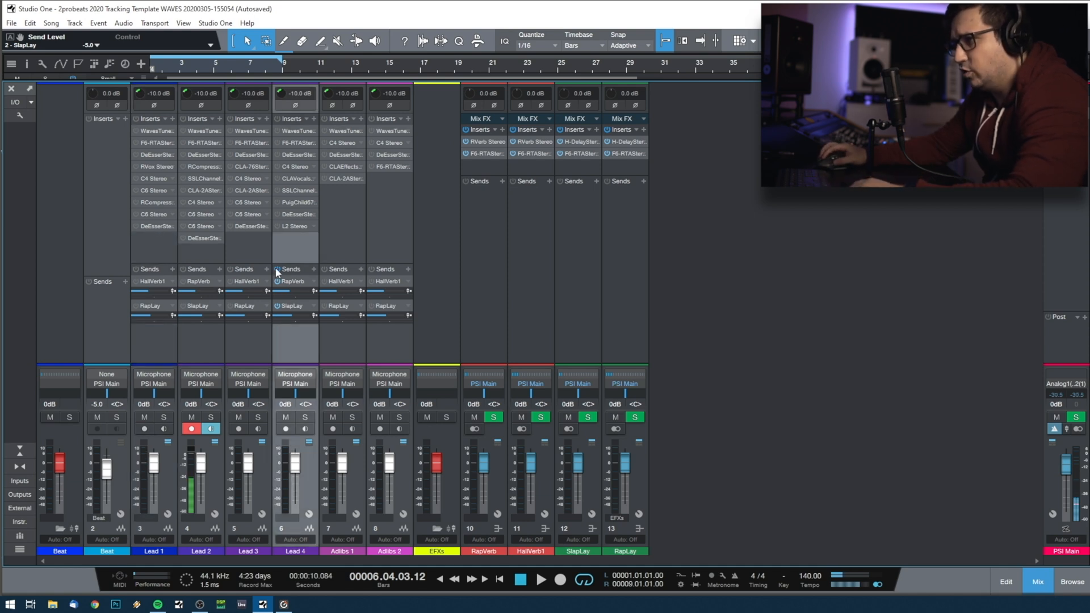
left_click(286, 428)
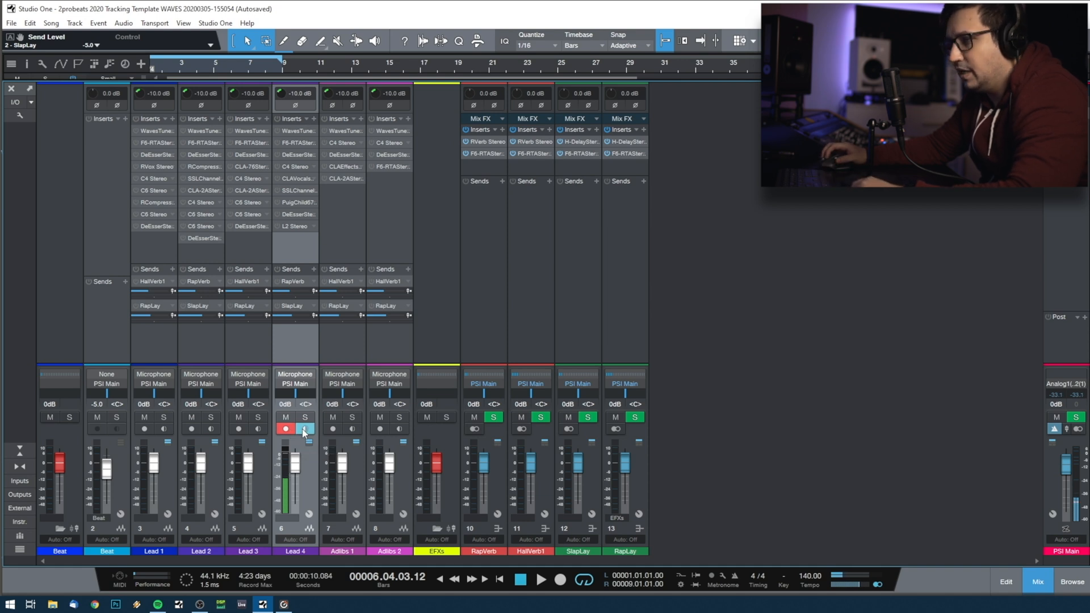
left_click(284, 131)
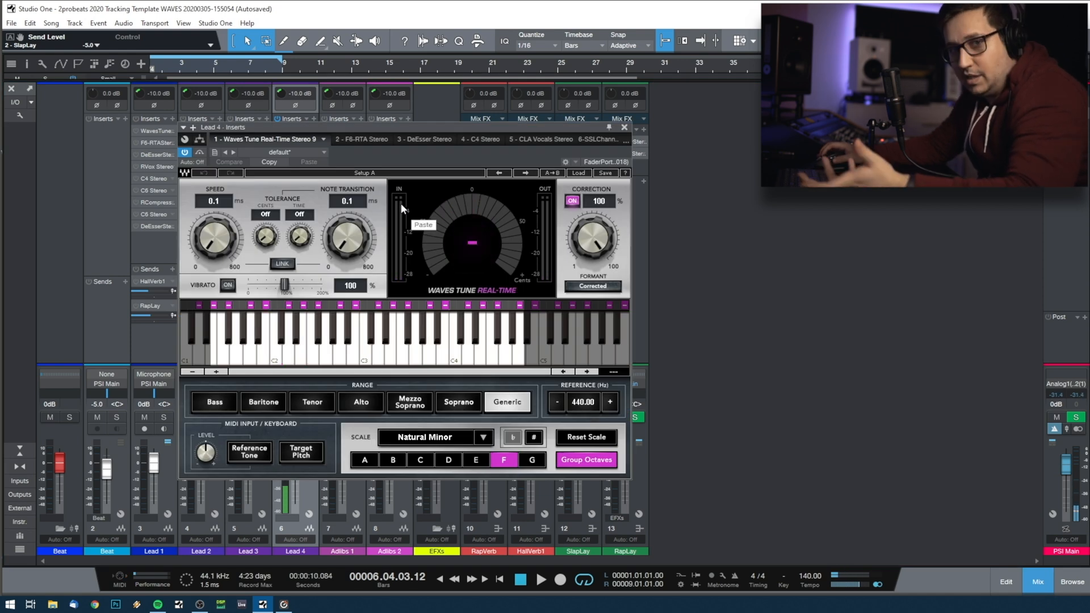
left_click(625, 126)
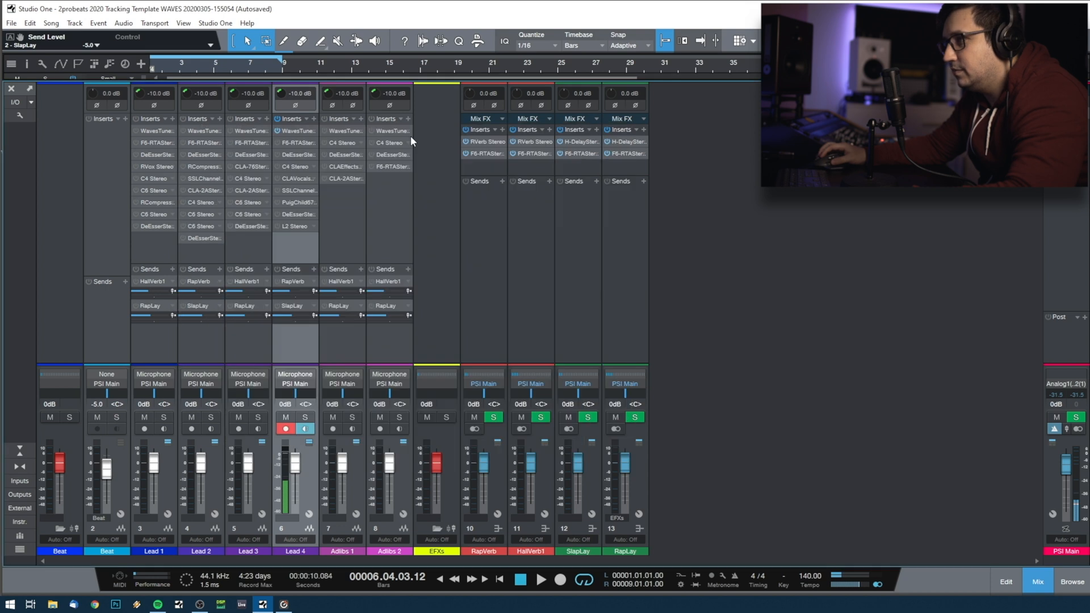
- Activate Lead 4's F6-RTA equalizer, set its band 3 gain to -0.8 dB and close the plug-in window
left_click(276, 142)
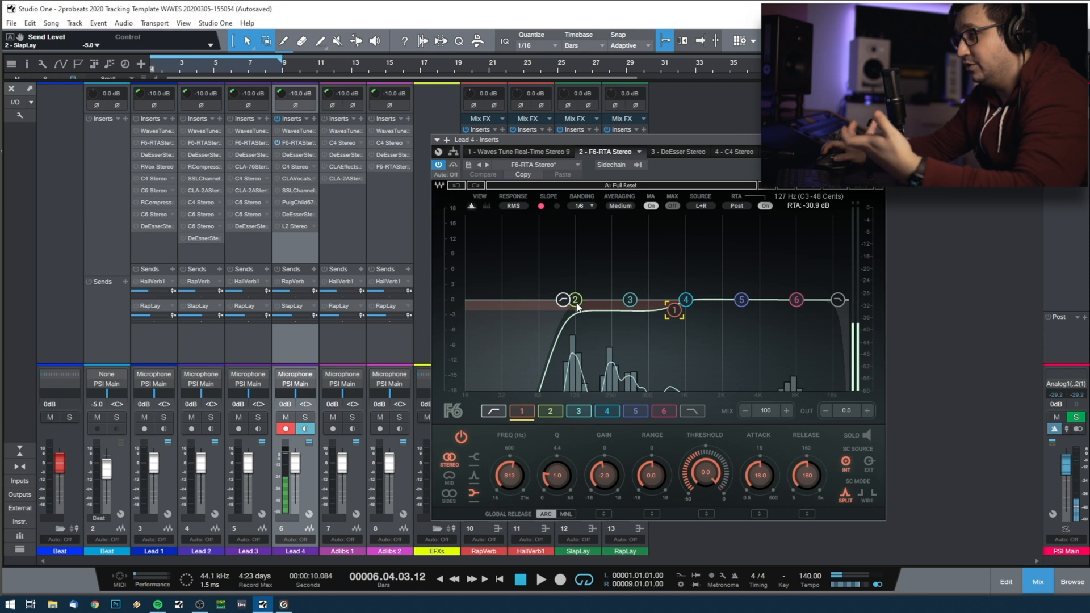
mouse_move(630, 299)
left_mouse_down()
mouse_move(629, 208)
mouse_move(640, 211)
mouse_move(635, 305)
left_mouse_up()
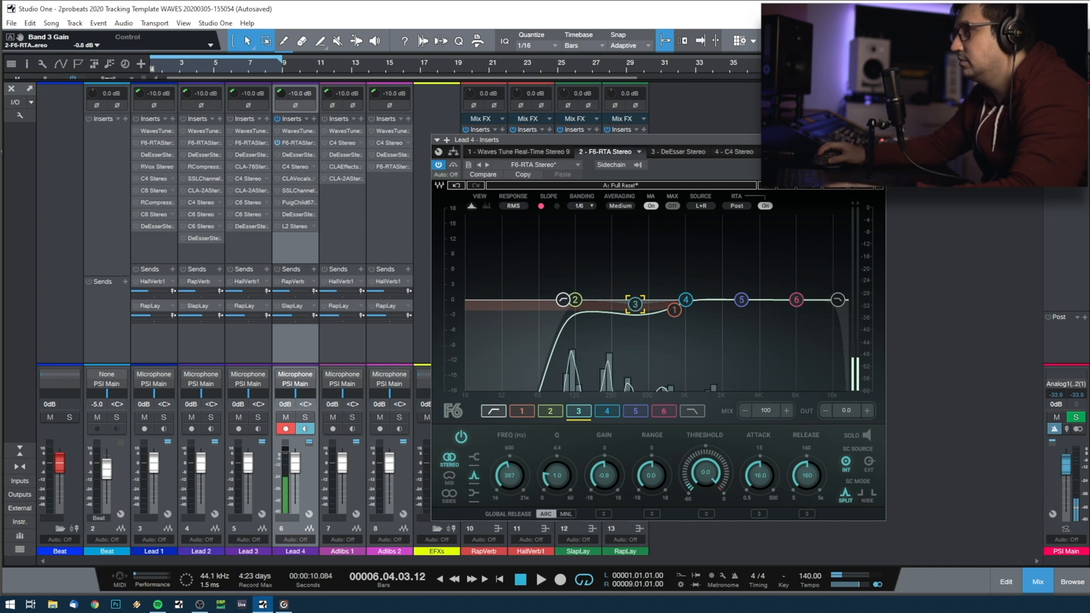
left_click(879, 140)
- Activate the first DeEsser on Lead 4 and set its threshold to -45.6 dB
left_click(292, 153)
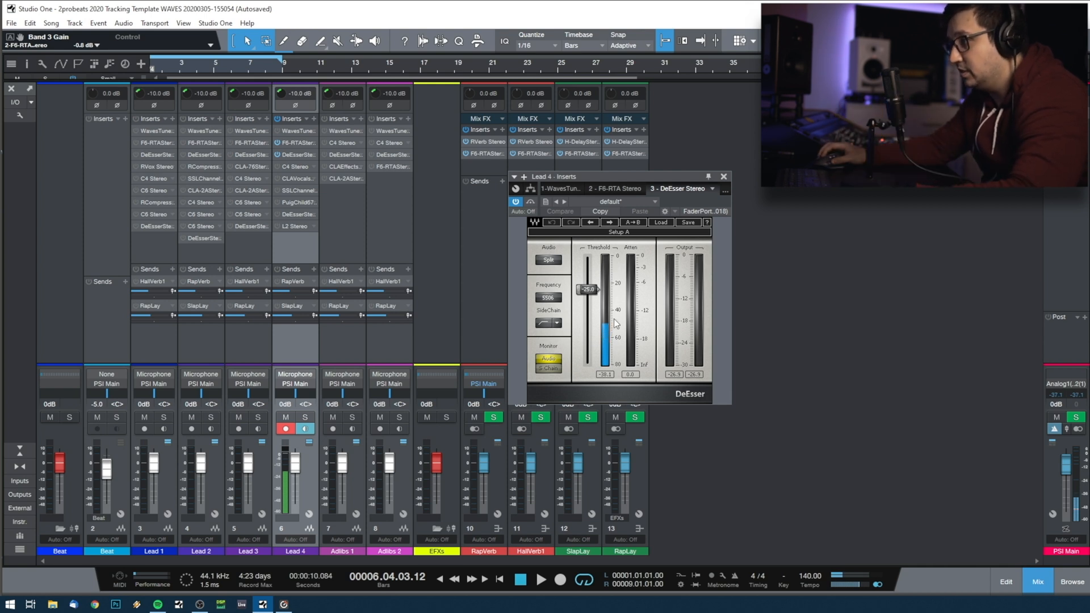
left_click_drag(588, 289, 592, 294)
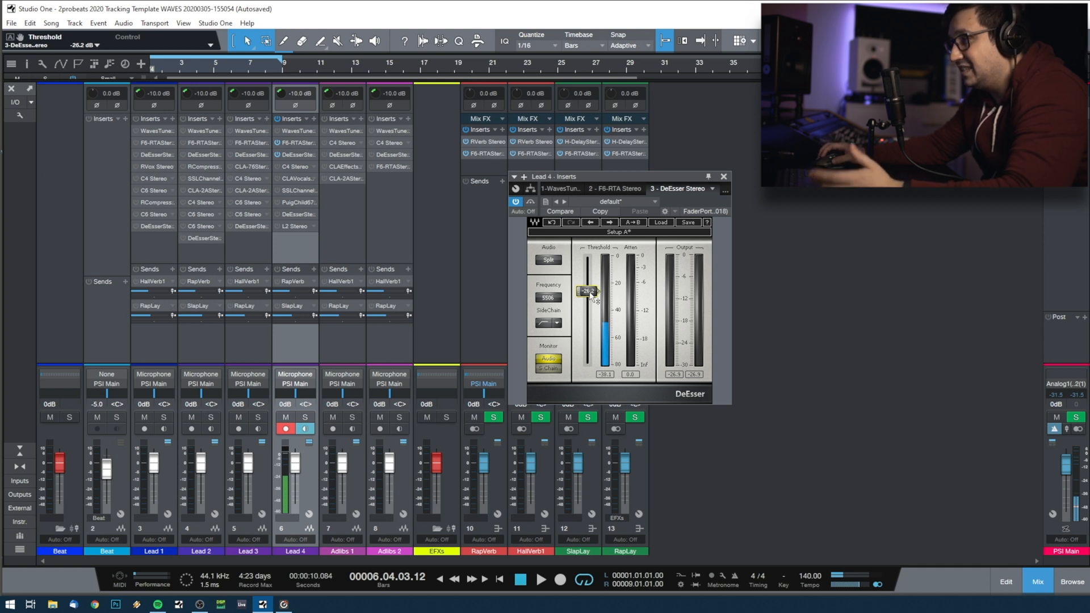
mouse_move(593, 295)
left_mouse_down()
mouse_move(596, 330)
mouse_move(596, 312)
left_mouse_up()
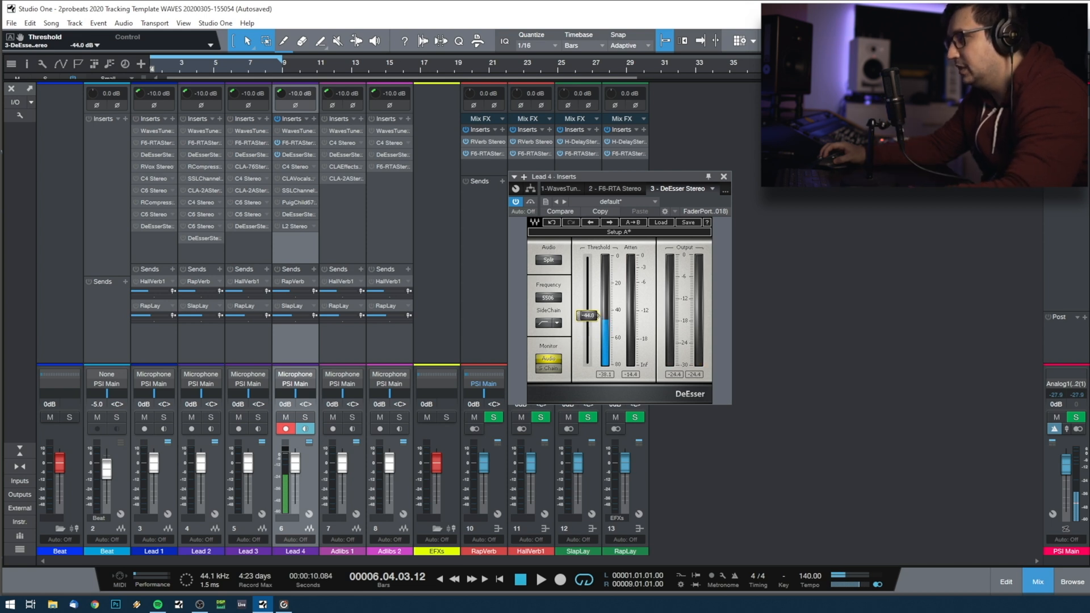
left_click_drag(589, 318, 593, 323)
- On Lead 4, lower the C4's master threshold to put band 1 at -46.8 dB, and raise CLA Vocals' input with its output at -4.0 dB
left_click(292, 167)
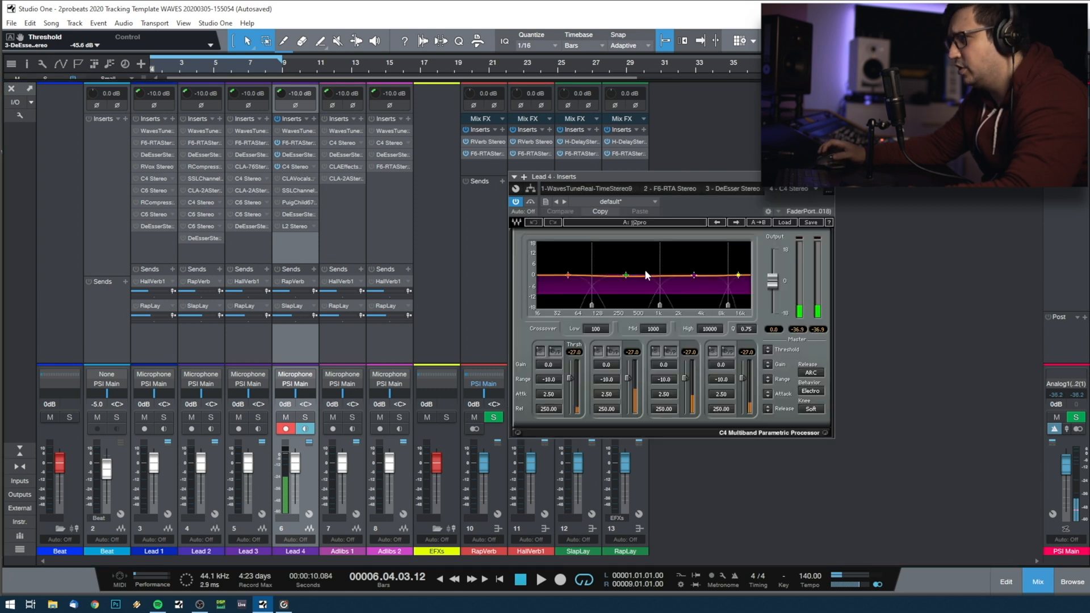
mouse_move(767, 350)
left_mouse_down()
mouse_move(767, 362)
mouse_move(768, 352)
left_mouse_up()
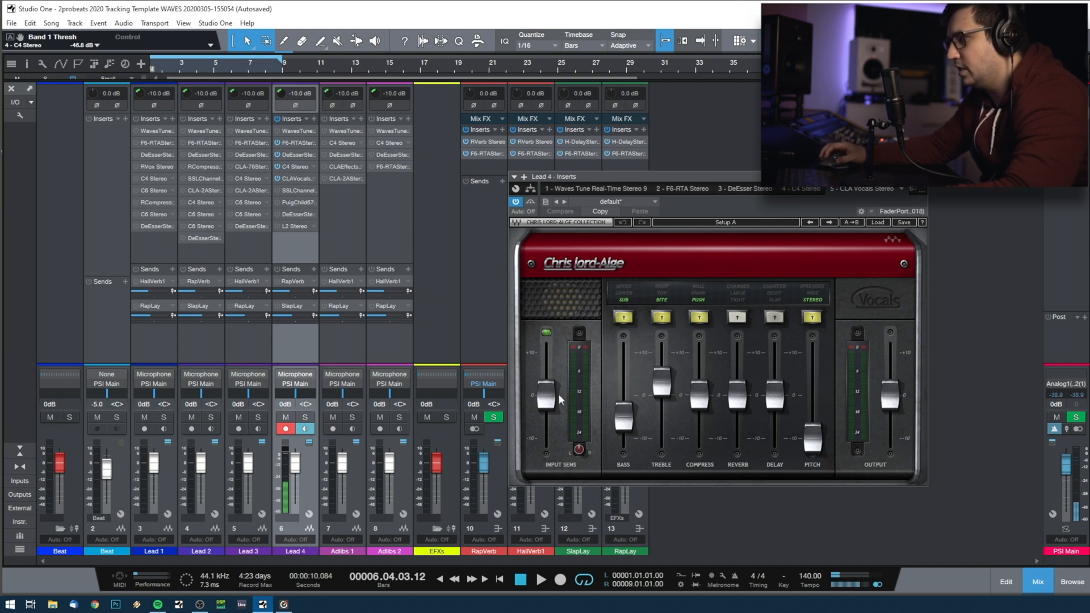
left_click_drag(546, 395, 546, 352)
left_click_drag(890, 397, 890, 411)
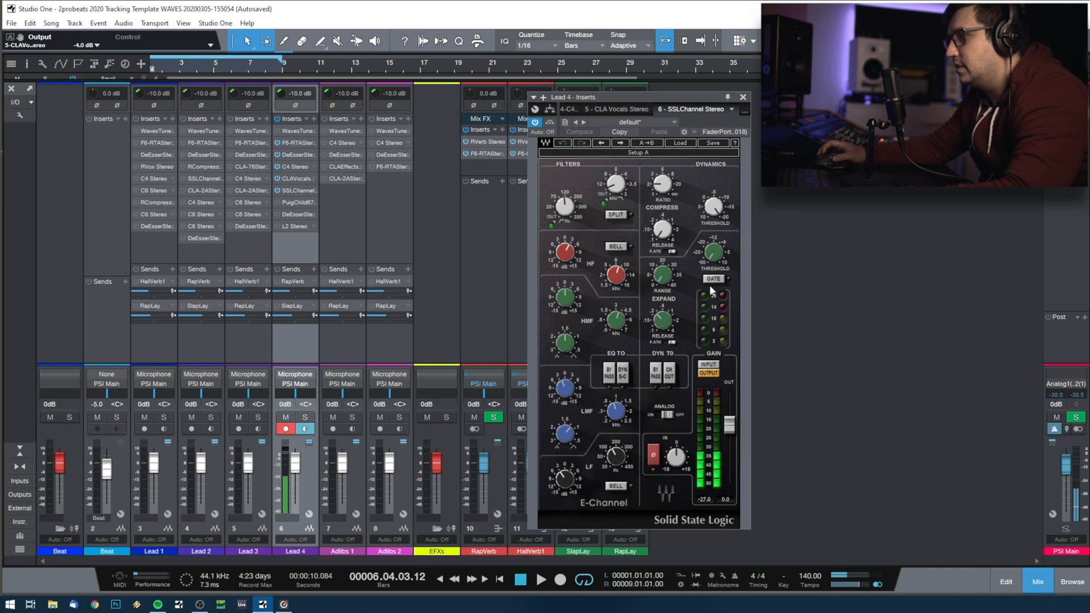
- In Lead 4's SSLChannel, set the HF gain to 1.1 dB and the HMF gain to -2.5 dB
mouse_move(556, 272)
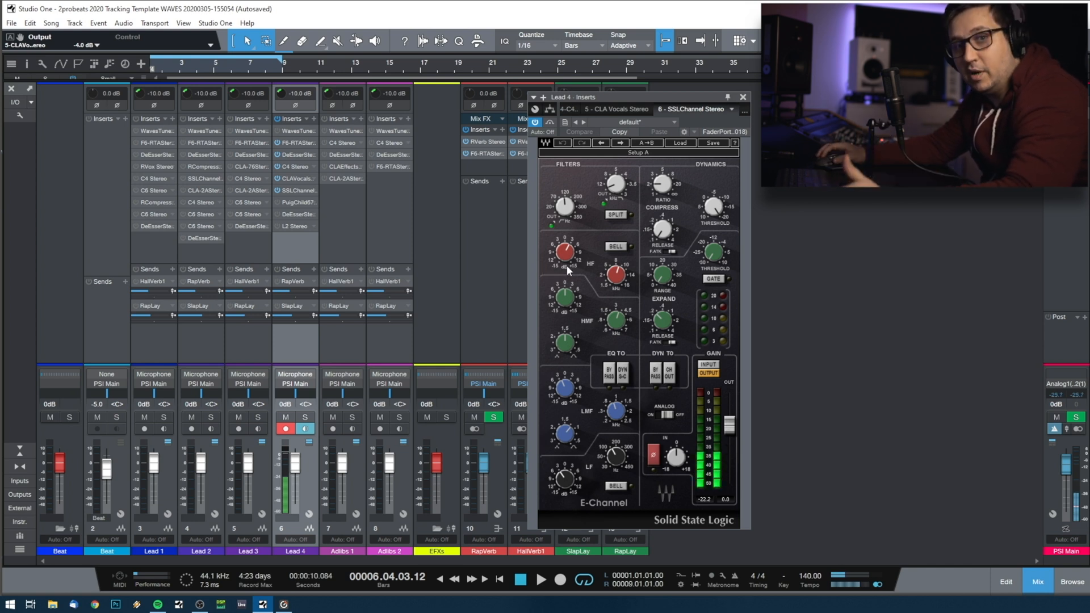
left_click_drag(565, 255, 571, 261)
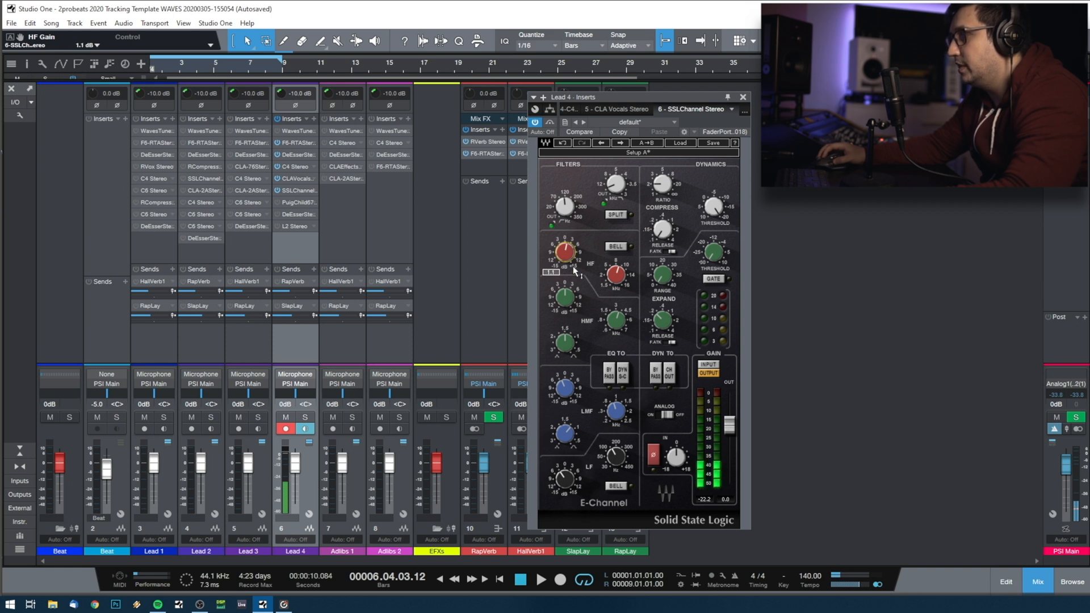
mouse_move(585, 300)
left_mouse_down()
mouse_move(584, 267)
mouse_move(584, 302)
left_mouse_up()
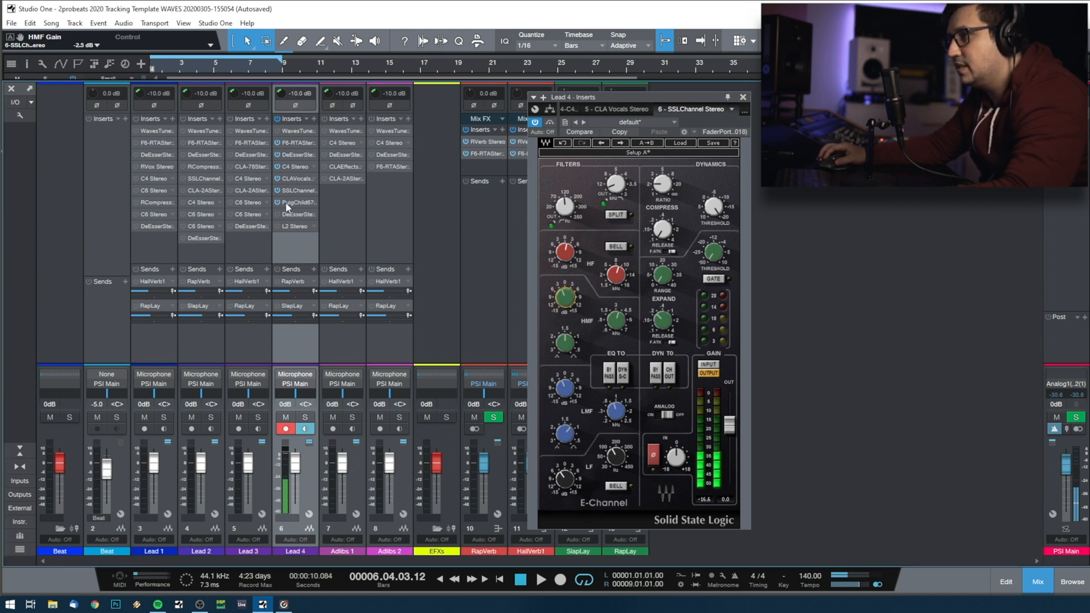
- On Lead 4, set the PuigChild 670's left output to -2.9 dB and lower the second DeEsser's threshold
left_click(294, 202)
left_click_drag(869, 266, 872, 281)
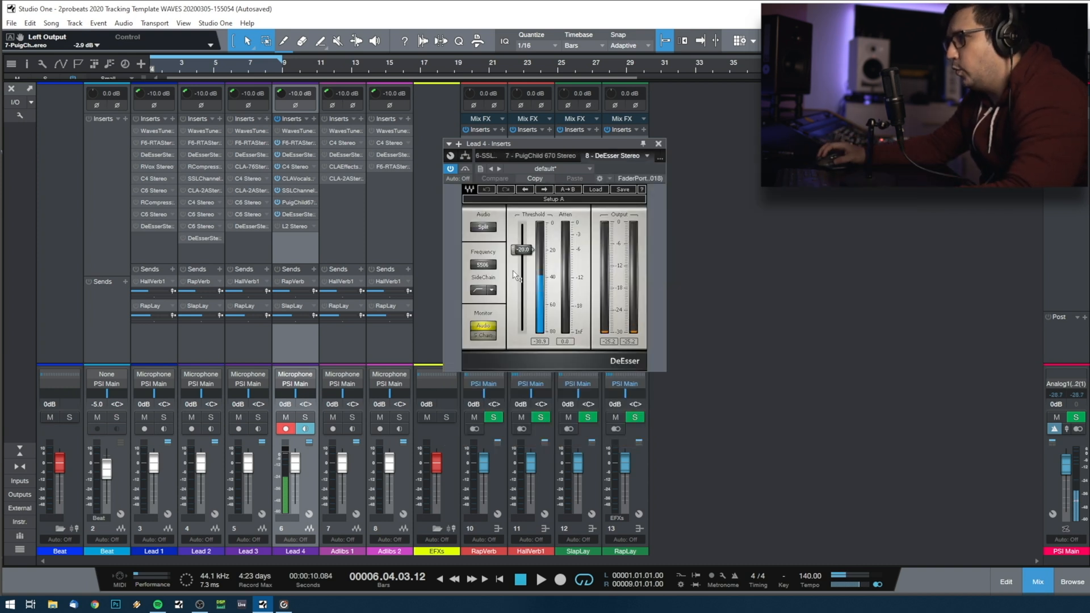
left_click_drag(518, 251, 517, 274)
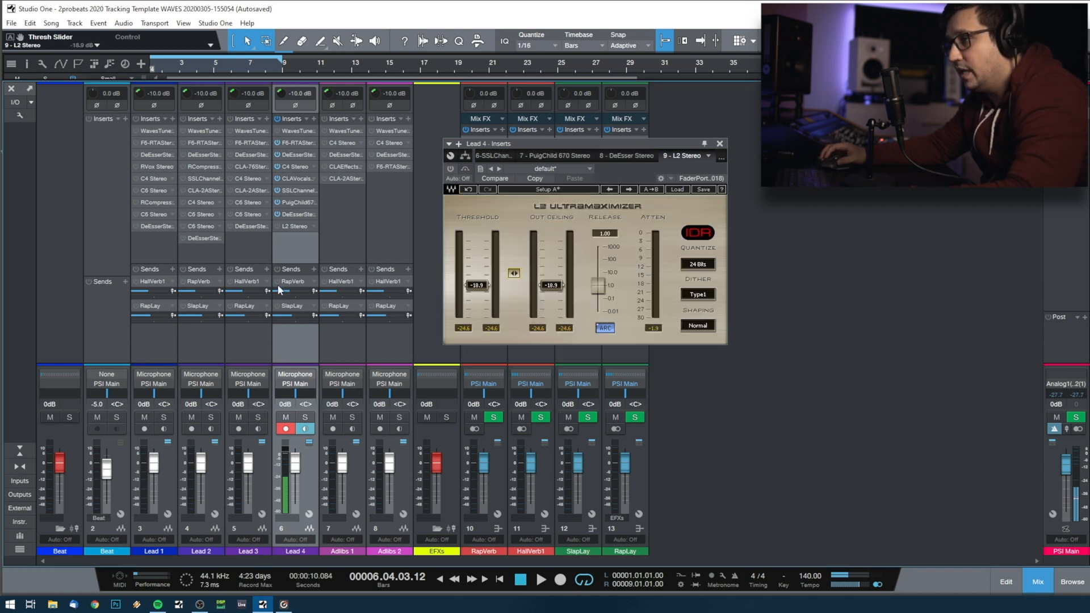
- Activate Lead 4's RapVerb send and copy a HallVerb1 send onto Lead 4, leaving the copy deactivated
left_click(278, 282)
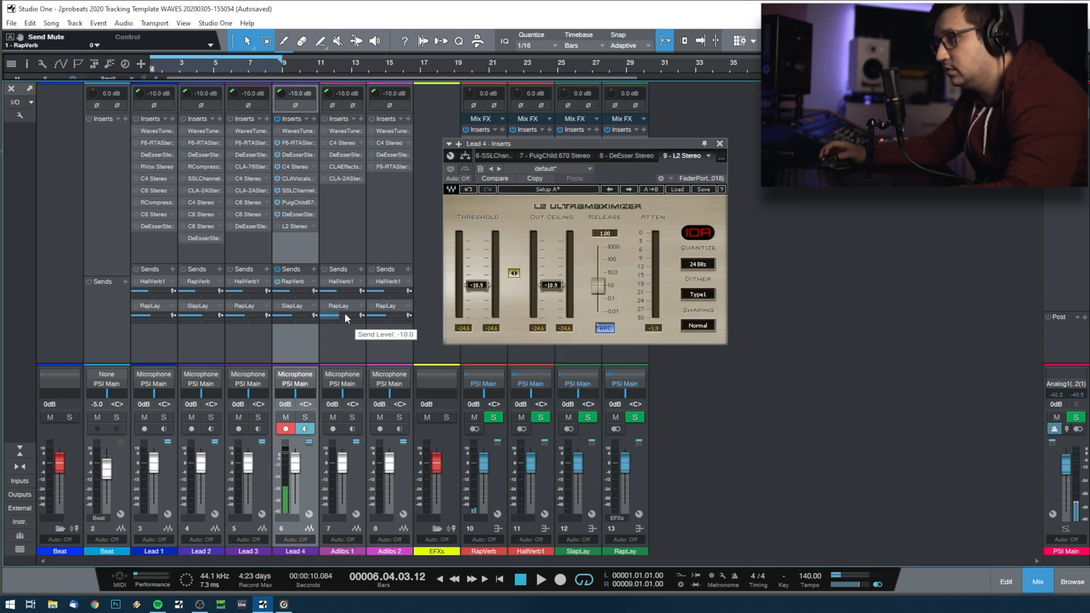
left_click(259, 282)
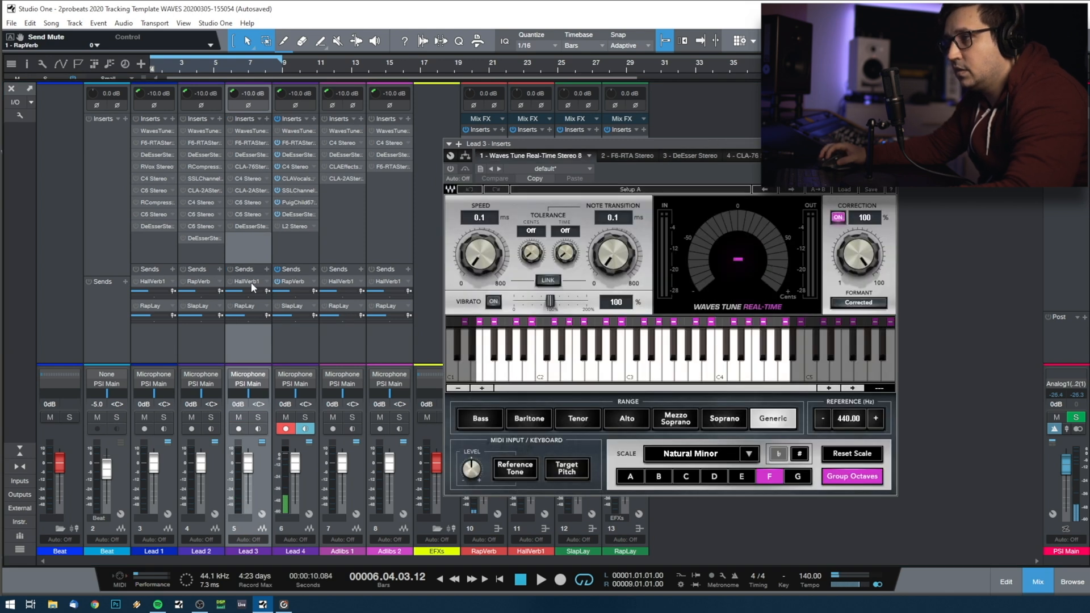
left_click_drag(170, 291, 282, 346)
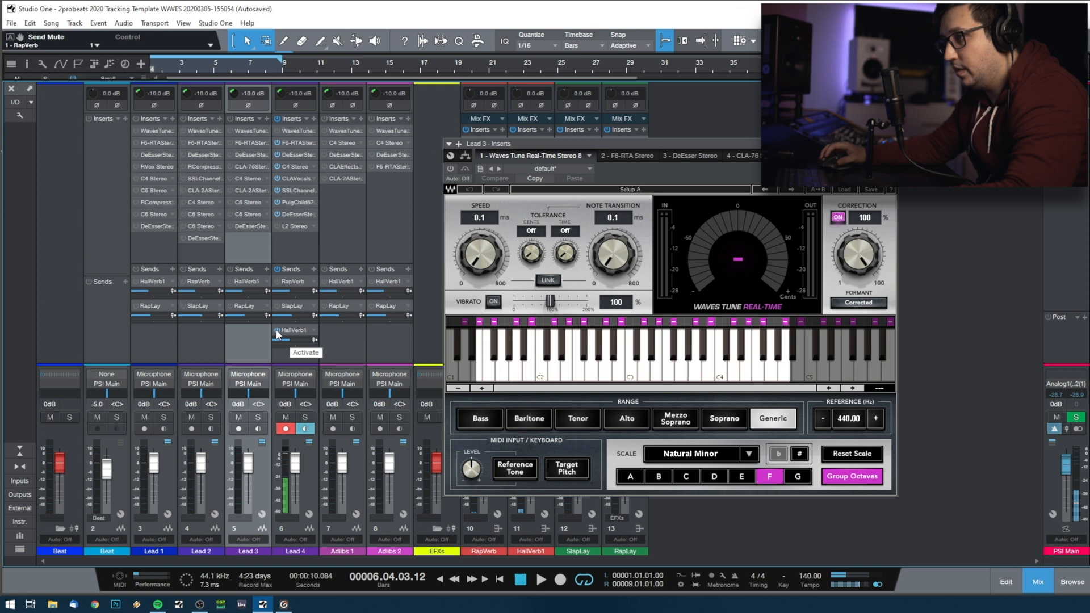
left_click(277, 331)
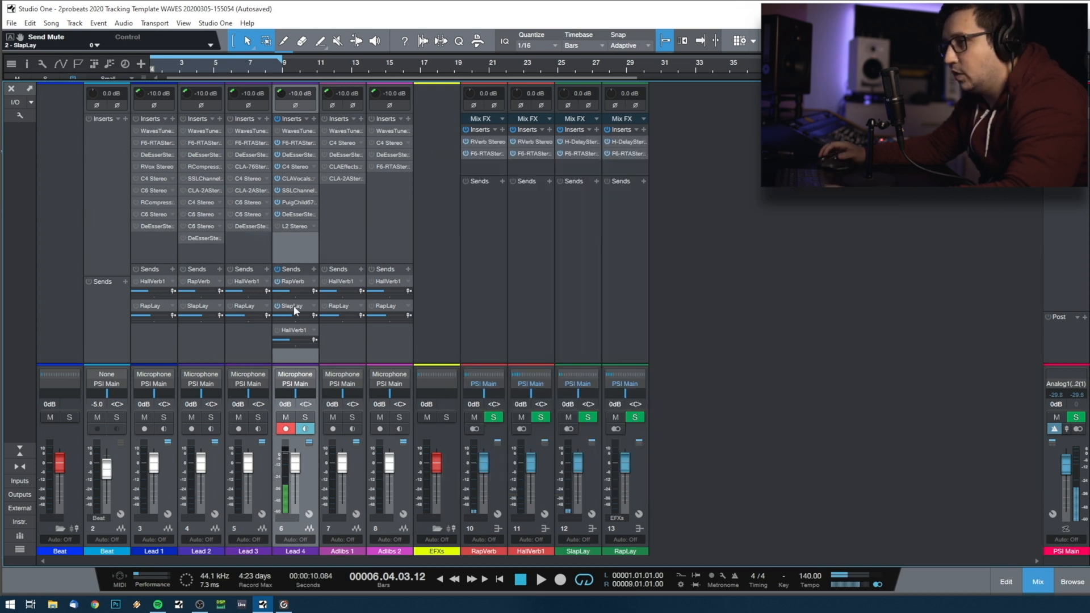
- Set Lead 4's SlapLay send level to -21.0 and copy Lead 1's RapLay send onto Lead 4, enlarging the sends area
left_click_drag(291, 314, 281, 326)
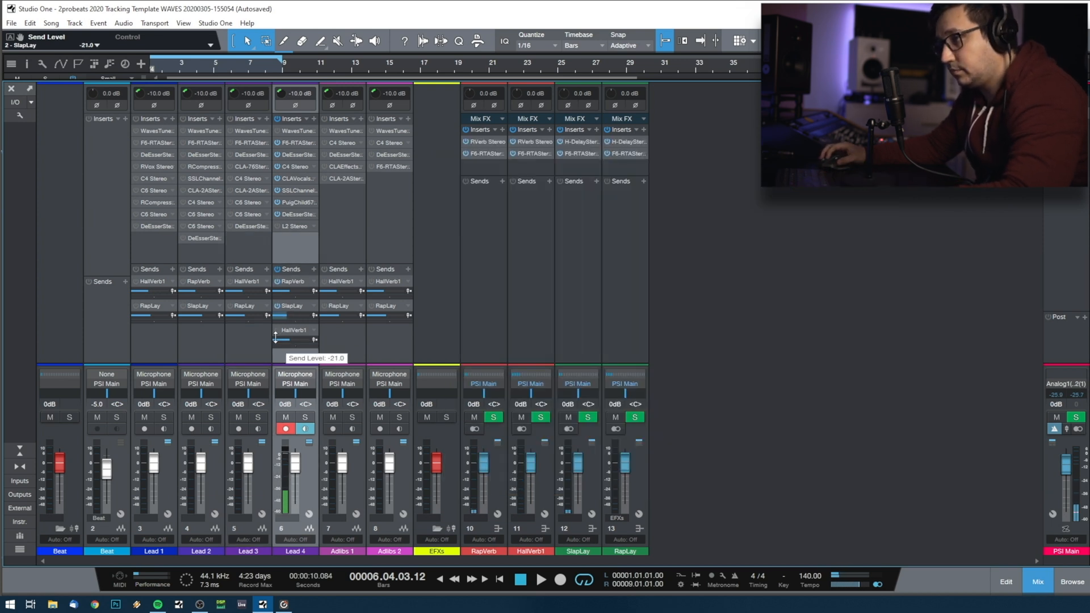
left_click_drag(146, 310, 289, 349)
left_click_drag(295, 265, 294, 244)
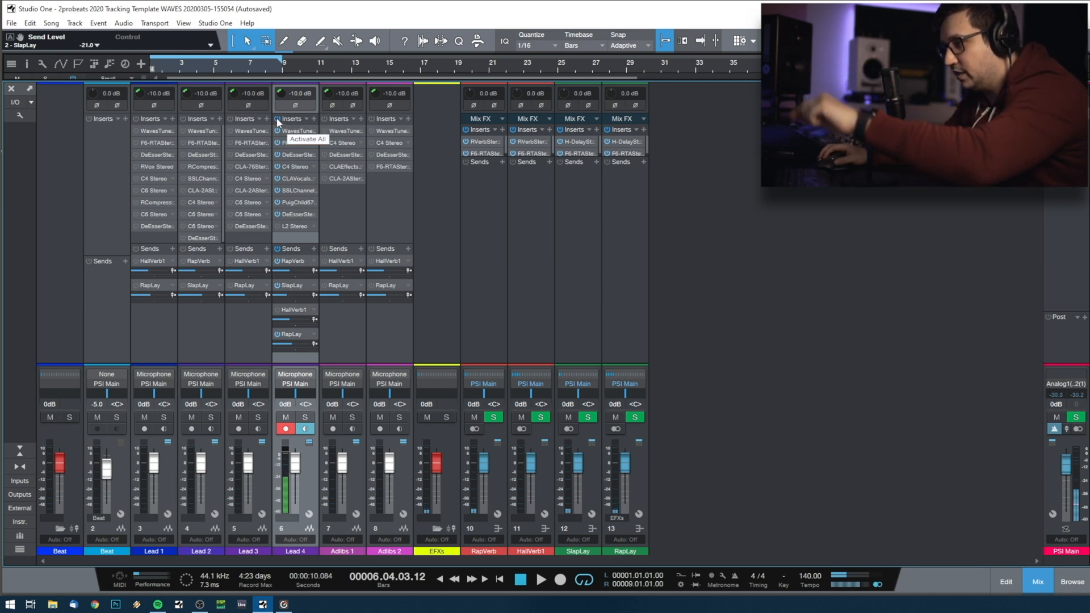
- Deactivate Lead 4's inserts and sends, and arm Adlibs 1 for recording with input monitoring
left_click(344, 299)
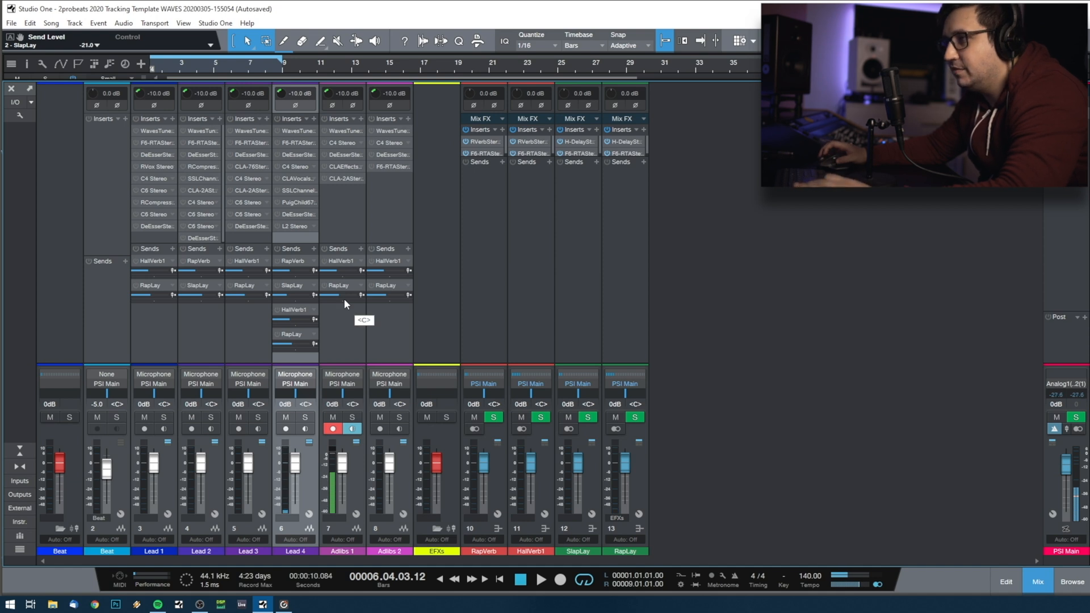